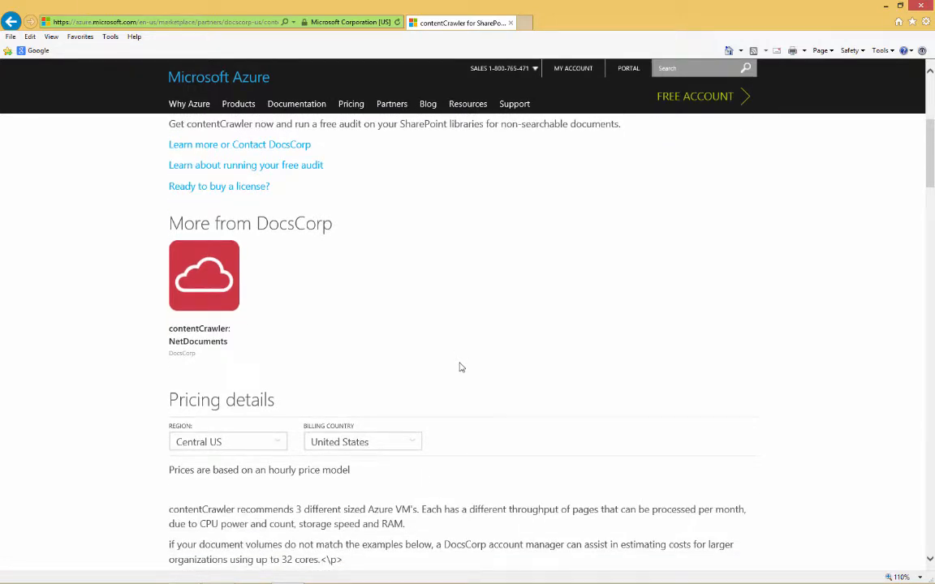
# Review the pricing details of contentCrawler for SharePoint and open its virtual machine offer in the Azure portal.
pyautogui.scroll(-1, 459, 367)
pyautogui.scroll(-2, 459, 367)
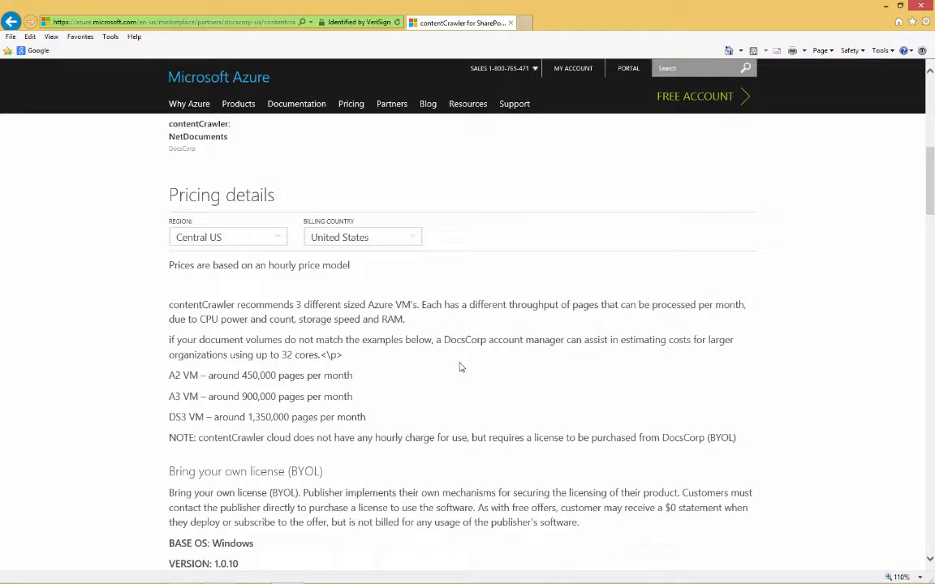
pyautogui.scroll(10, 460, 368)
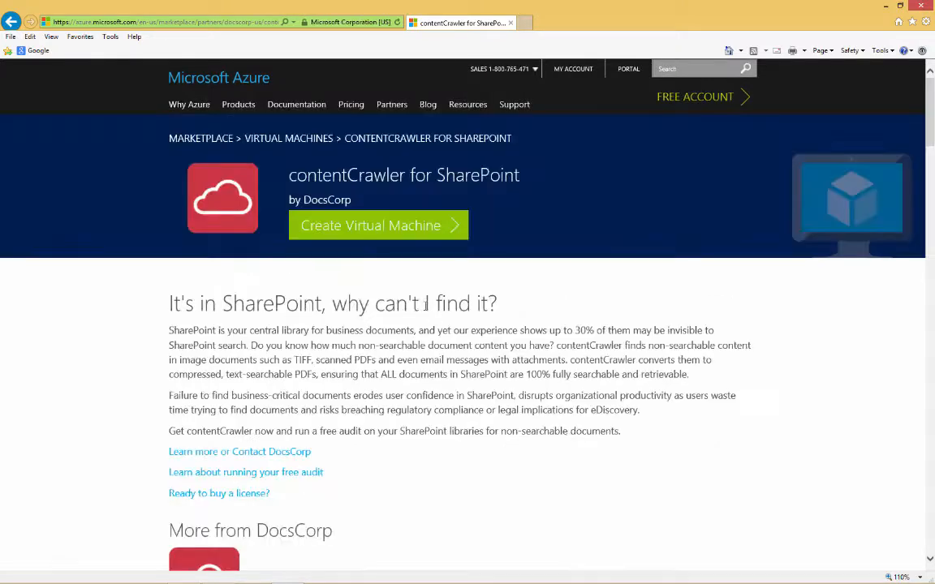
pyautogui.click(371, 235)
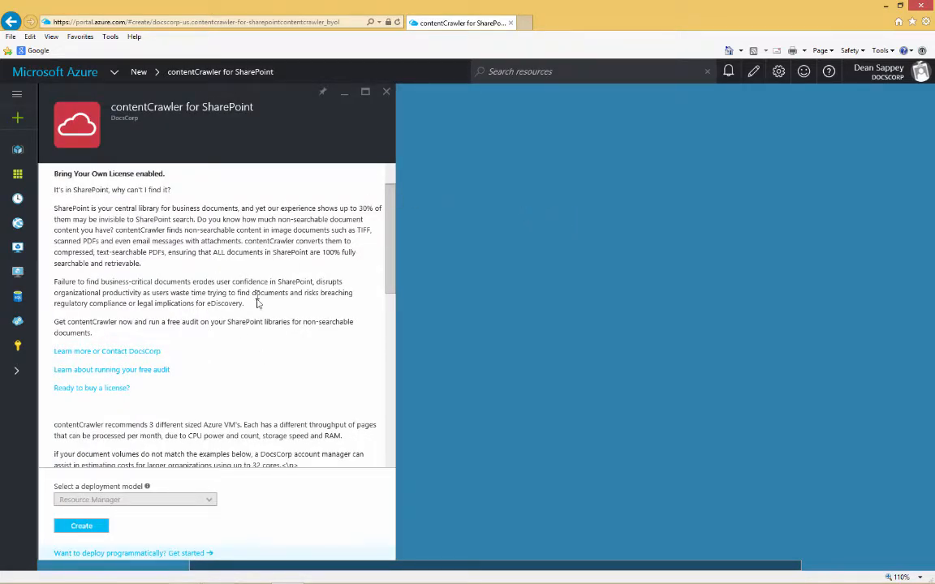
# Close the offer, create a resource group named ContentCrawlerUSA with the default subscription and location, and refresh the resource group list.
pyautogui.click(386, 91)
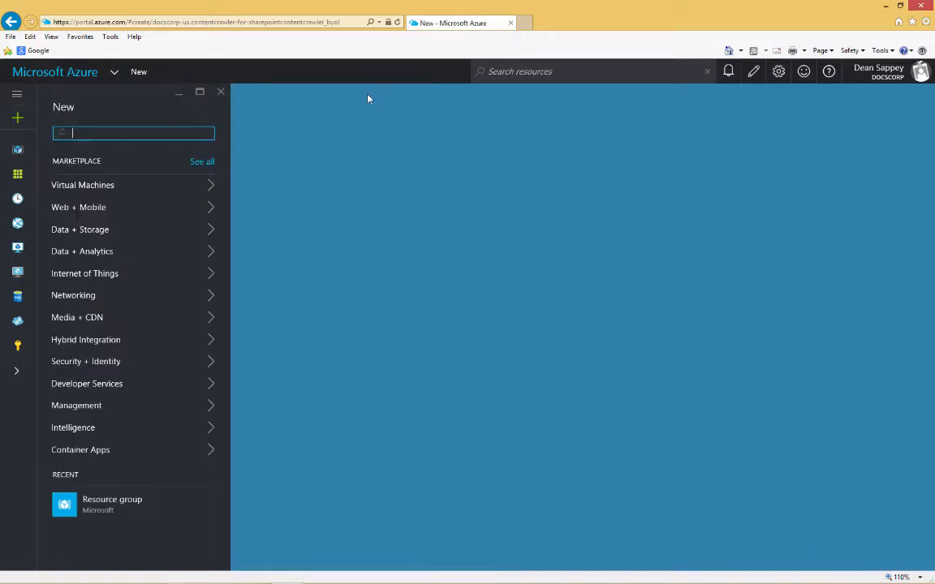
pyautogui.click(17, 154)
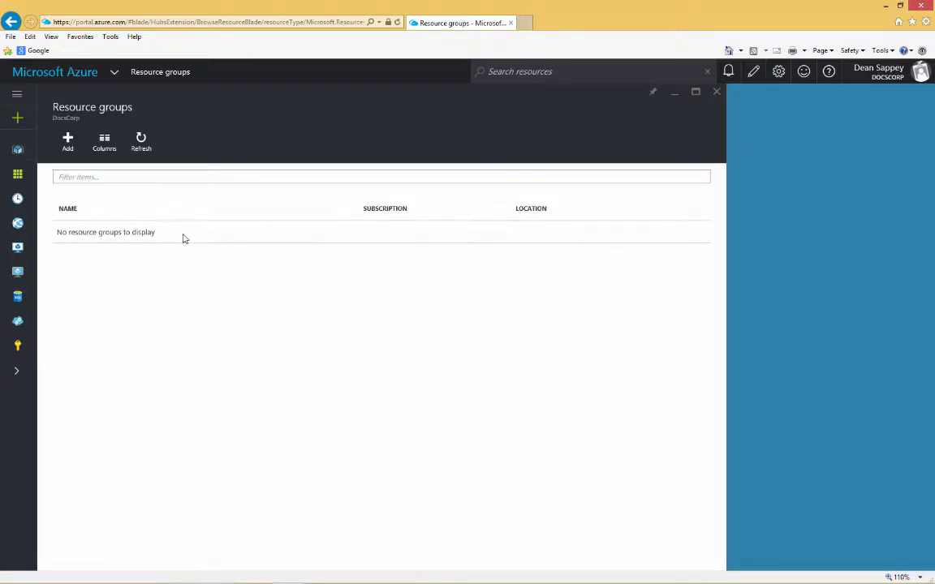
pyautogui.click(66, 141)
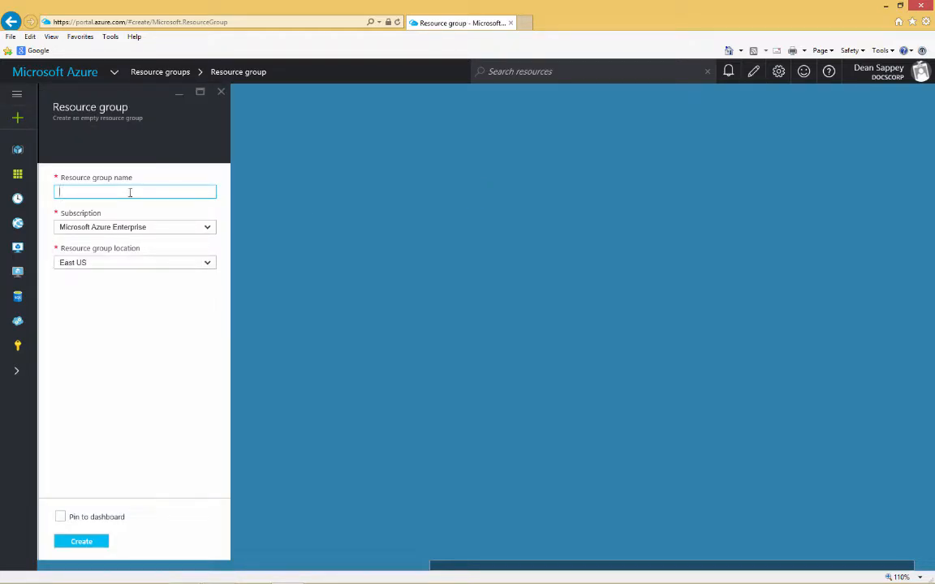
pyautogui.write('ContentCrawlerUSA')
pyautogui.press('Tab')
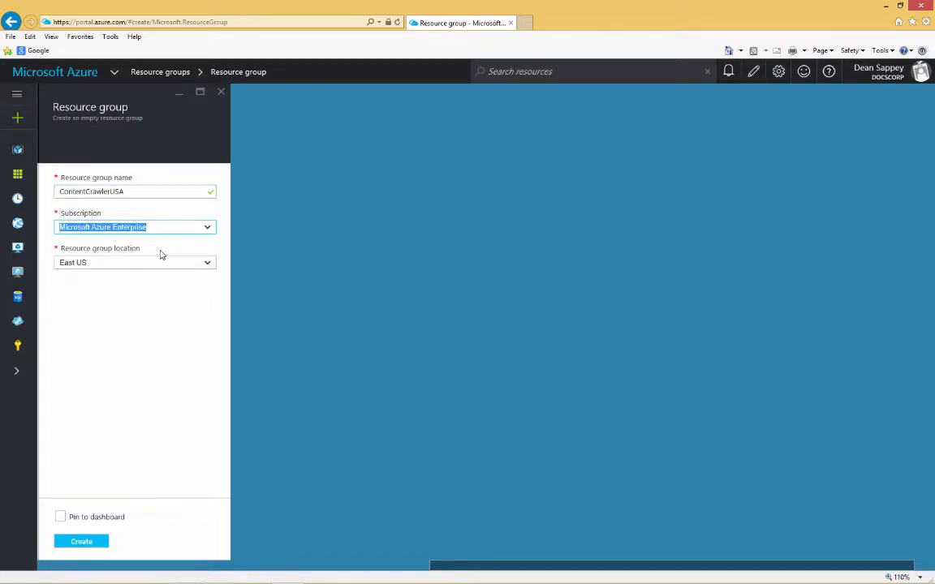
pyautogui.click(81, 541)
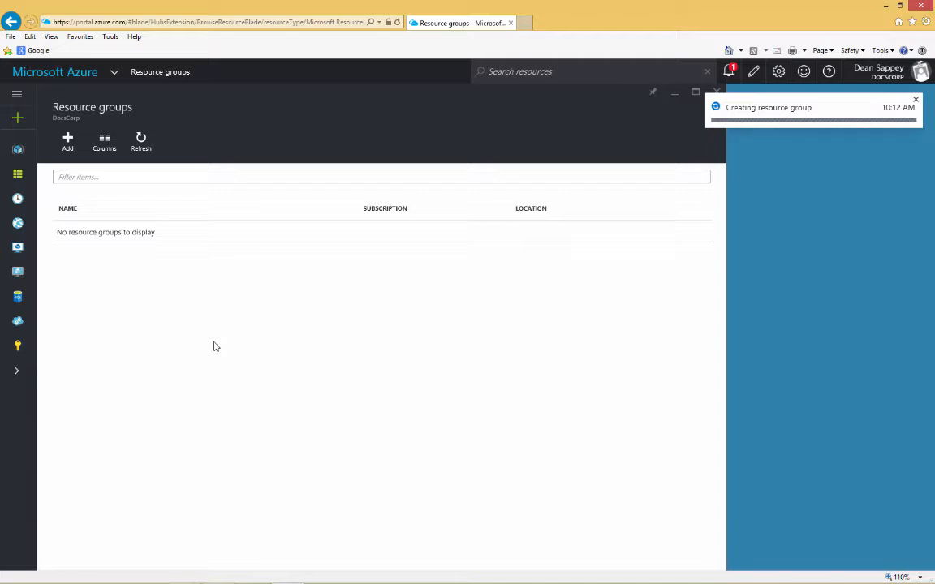
pyautogui.click(134, 148)
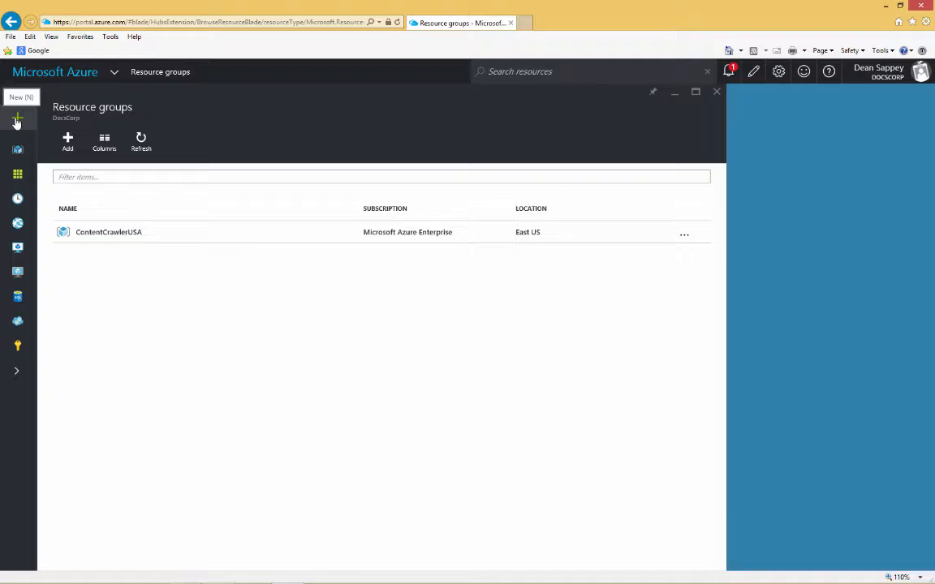
# Find contentCrawler for SharePoint in the Marketplace and start creating a virtual machine from it.
pyautogui.click(17, 121)
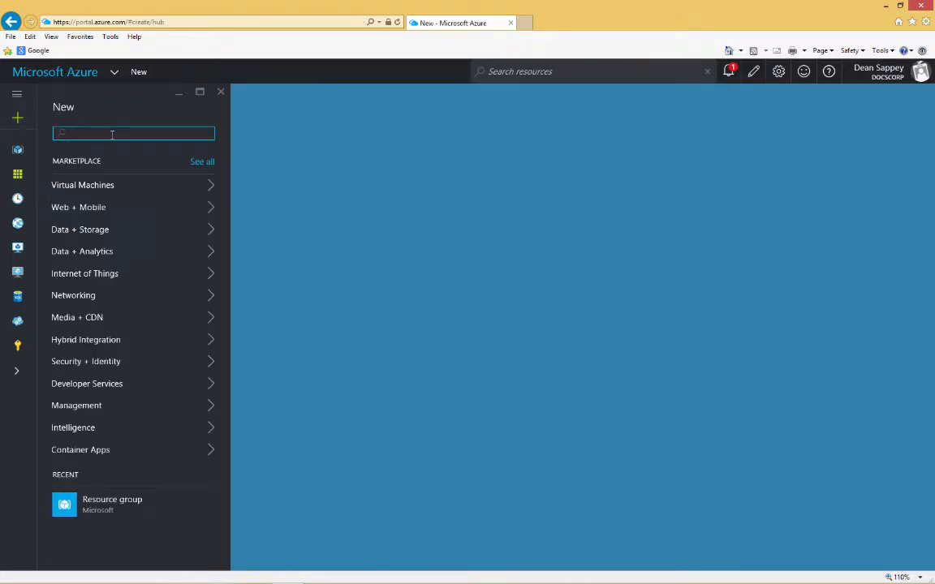
pyautogui.write('contentcraw')
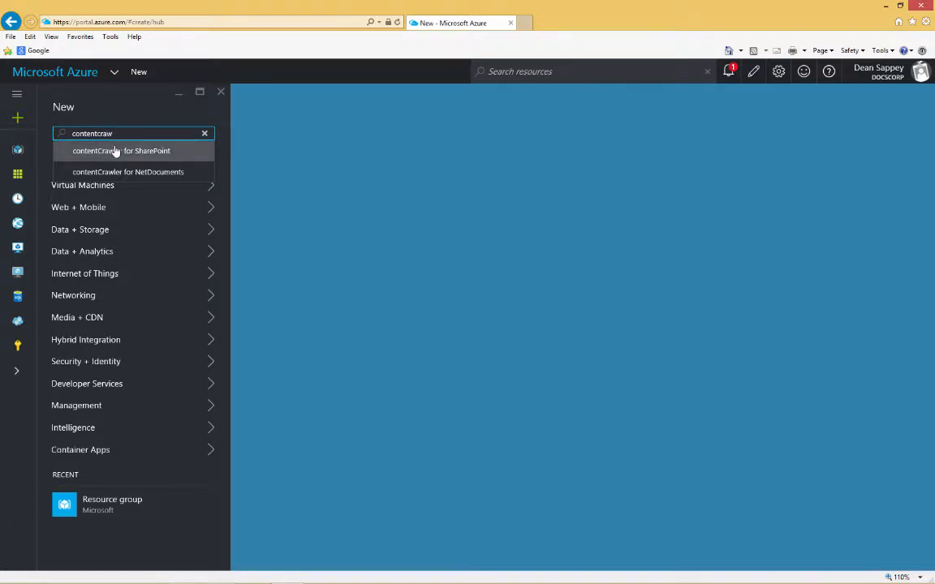
pyautogui.click(116, 152)
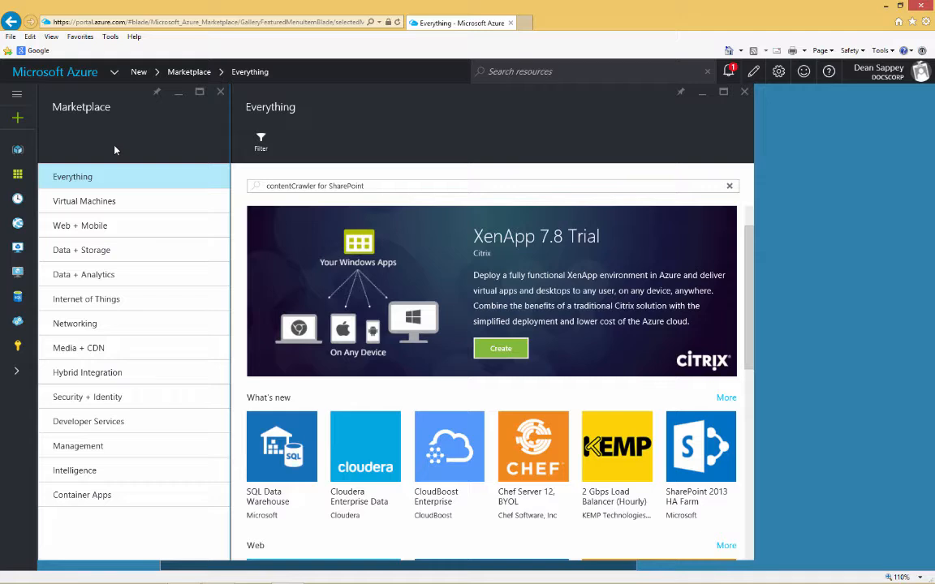
pyautogui.click(390, 185)
pyautogui.press('Return')
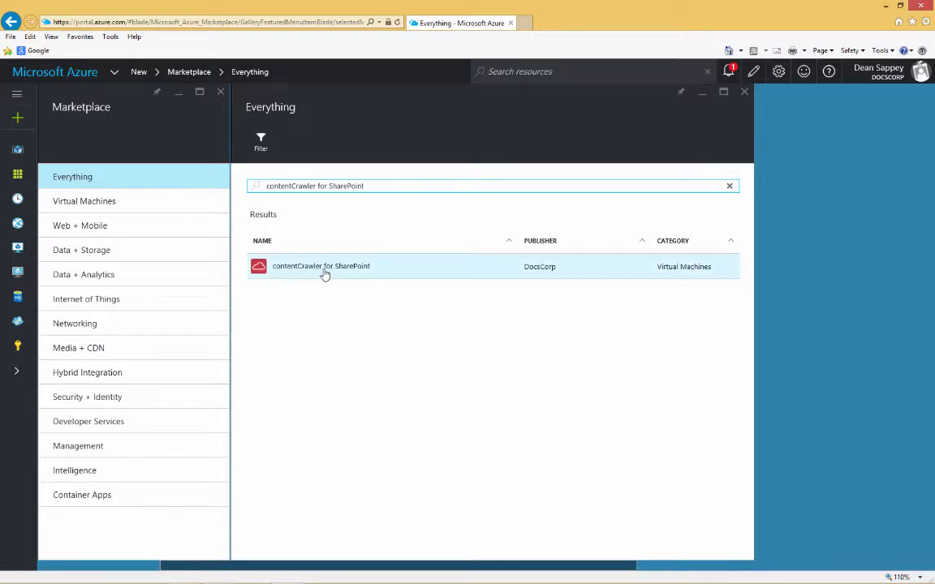
pyautogui.click(324, 275)
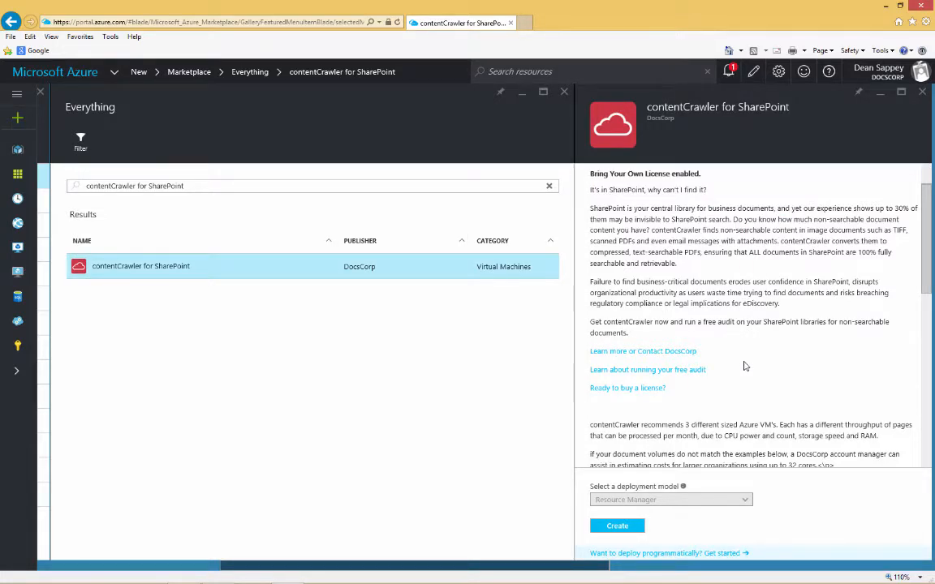
pyautogui.scroll(-1, 745, 366)
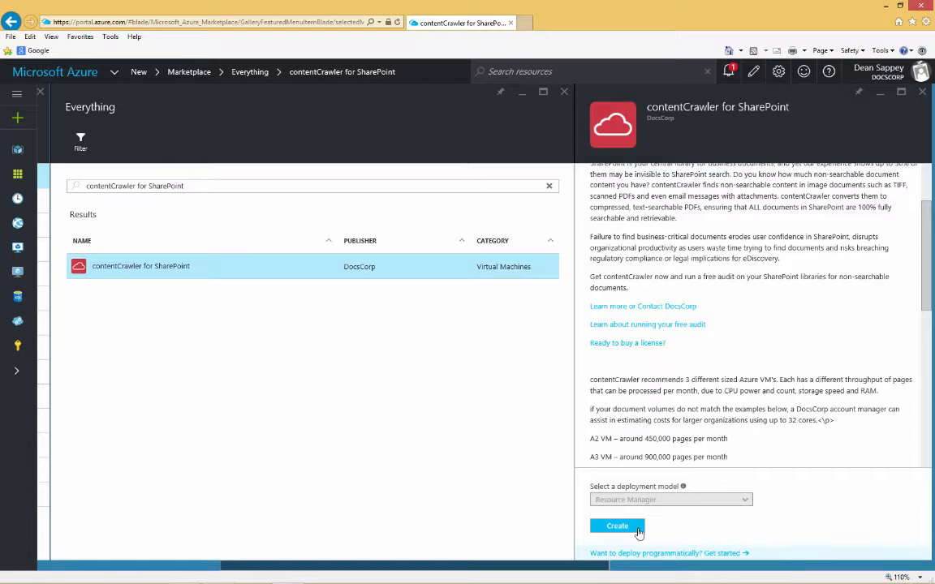
pyautogui.click(617, 526)
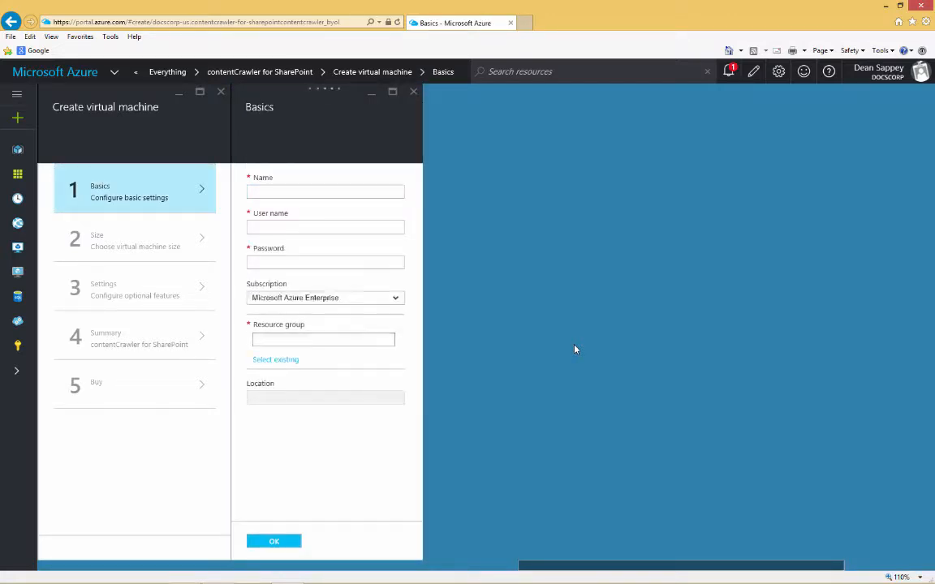
# Name the virtual machine Myname, set its user name to Myusername and enter the account password.
pyautogui.click(260, 191)
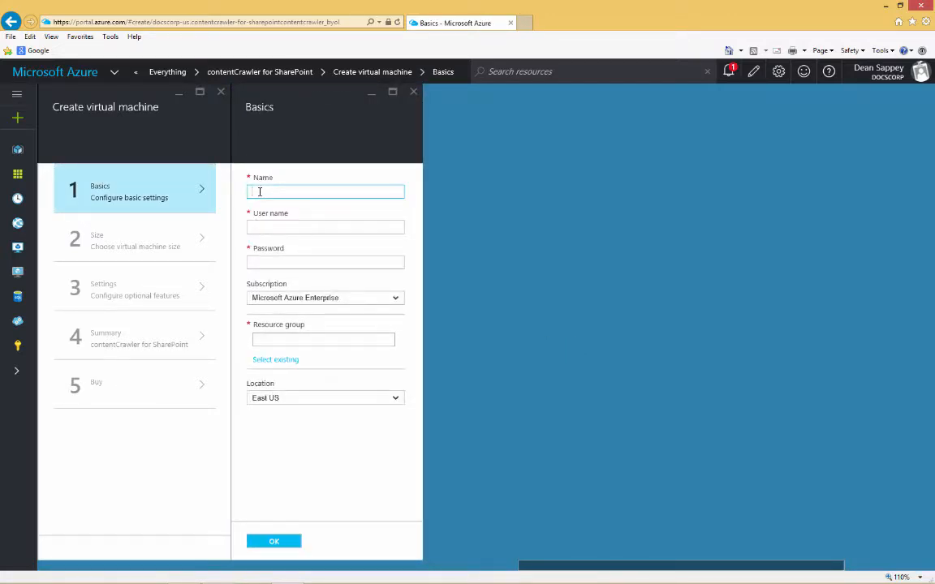
pyautogui.write('Myname')
pyautogui.press('Tab')
pyautogui.write('My')
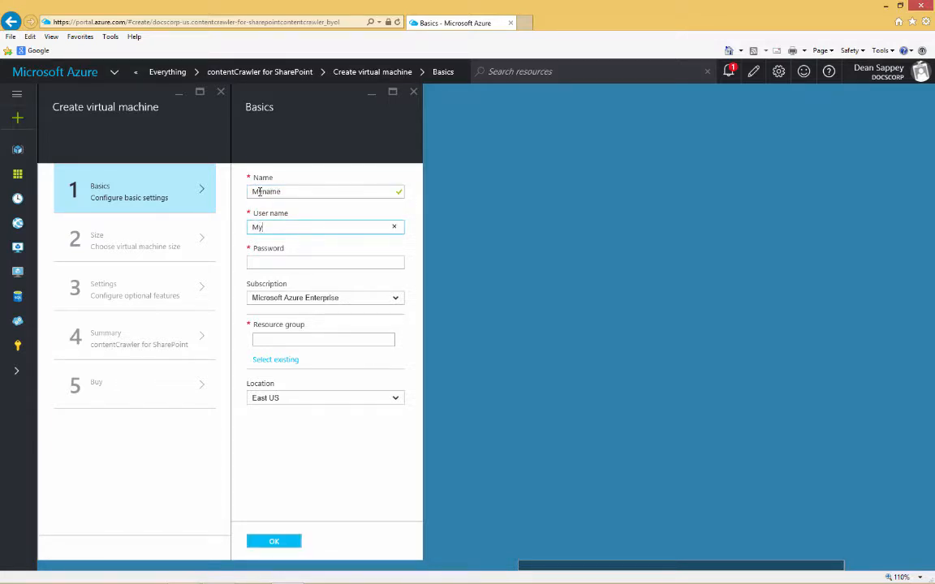
pyautogui.write('username')
pyautogui.press('Tab')
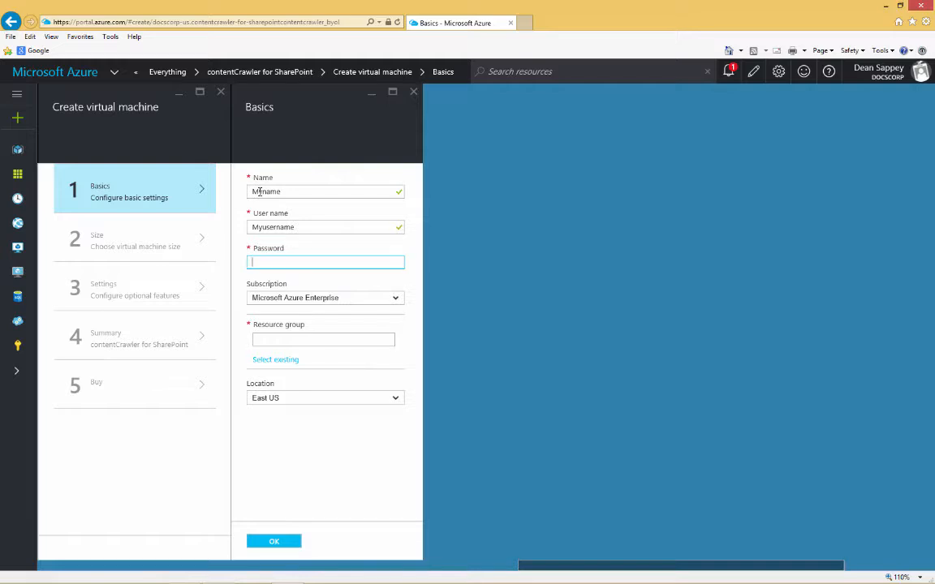
pyautogui.write('••••••••')
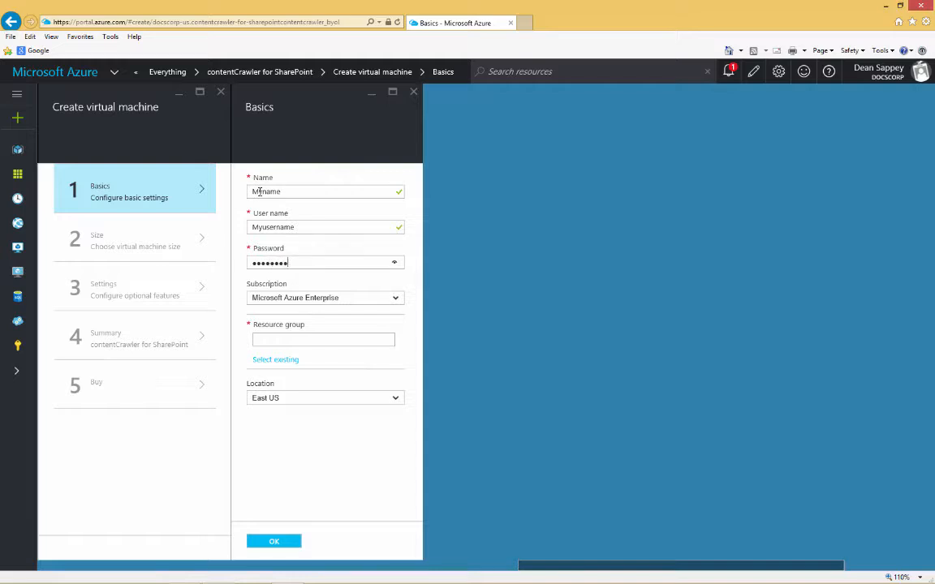
pyautogui.write('••••')
pyautogui.press('Tab')
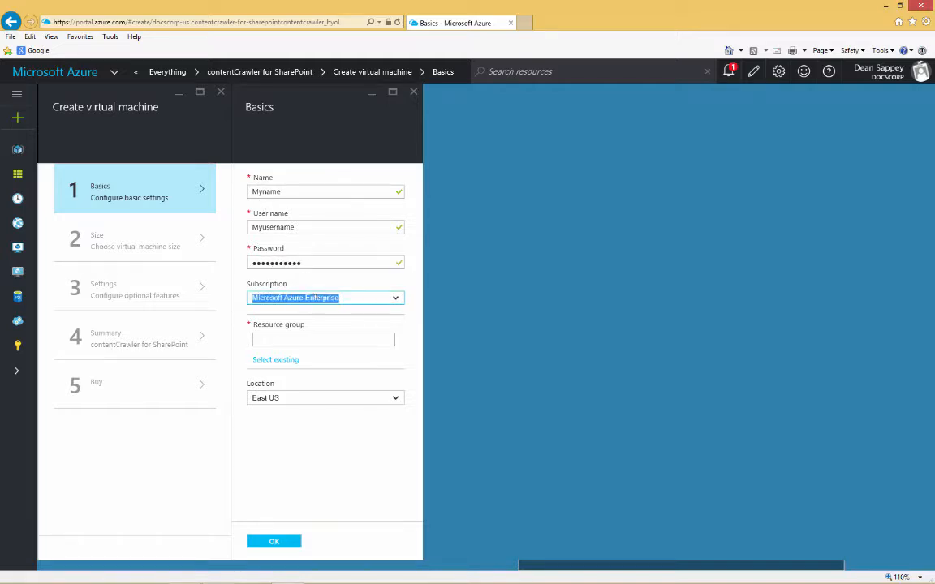
# Assign the virtual machine to the existing ContentCrawlerUSA resource group and confirm the basic settings.
pyautogui.press('Tab')
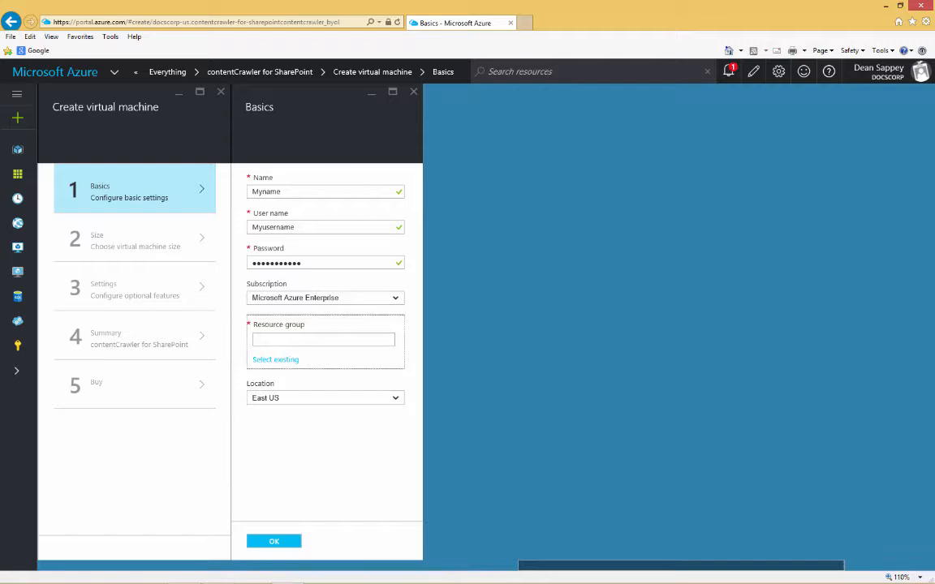
pyautogui.click(279, 360)
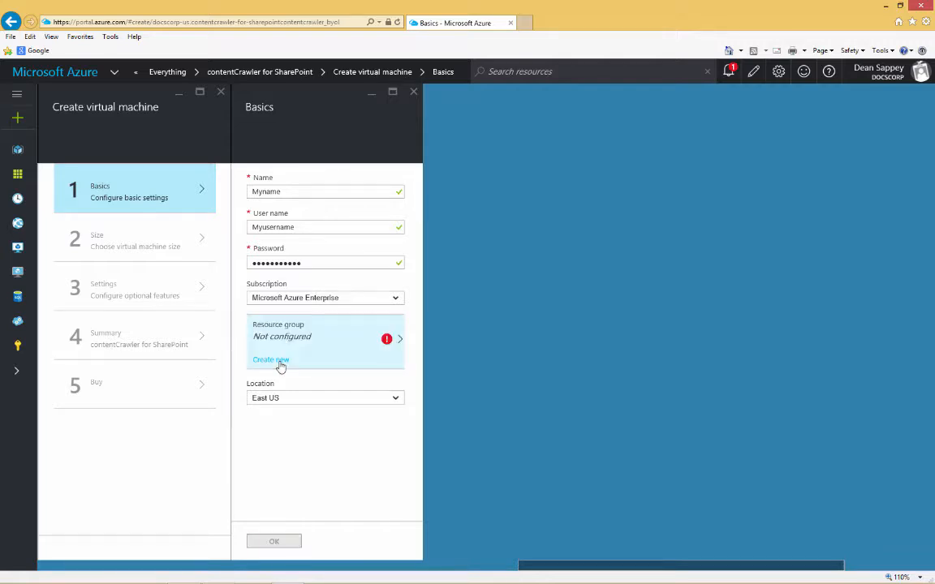
pyautogui.click(400, 339)
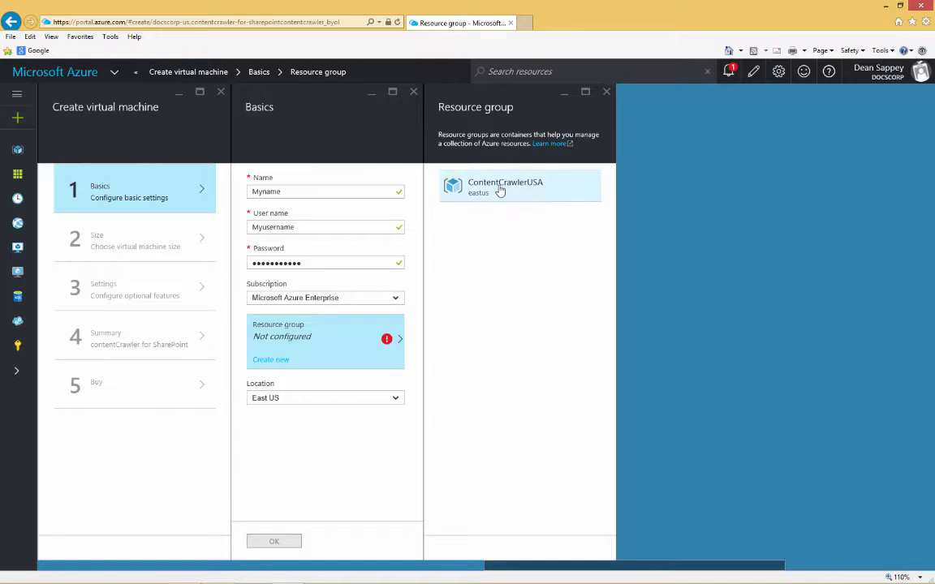
pyautogui.click(501, 187)
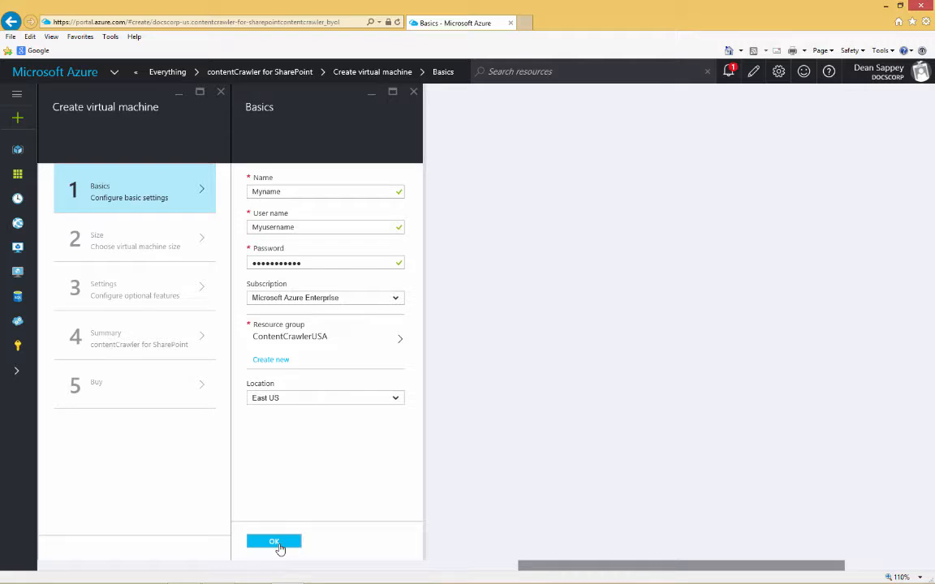
pyautogui.click(275, 541)
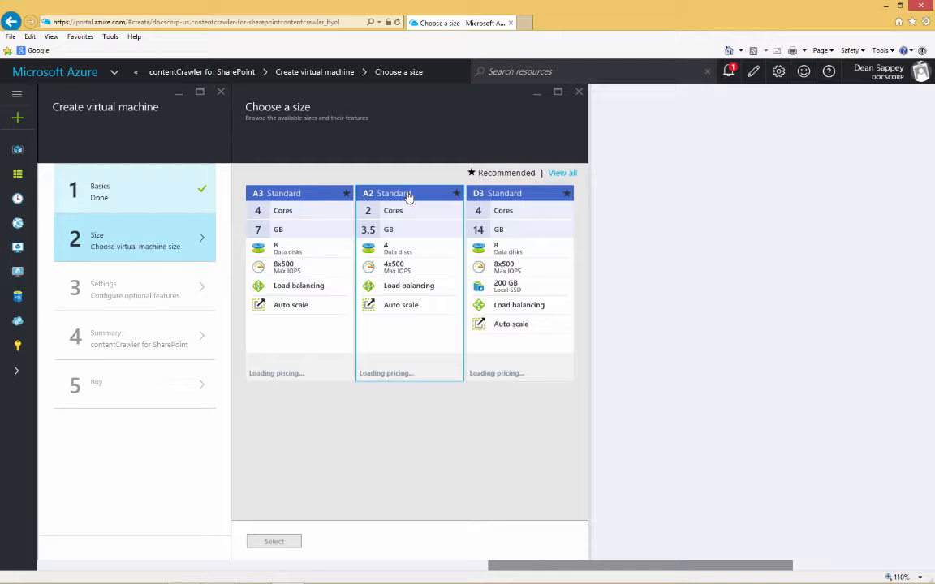
# Choose the A2 Standard virtual machine size and accept the default storage, network, monitoring and availability settings.
pyautogui.click(404, 198)
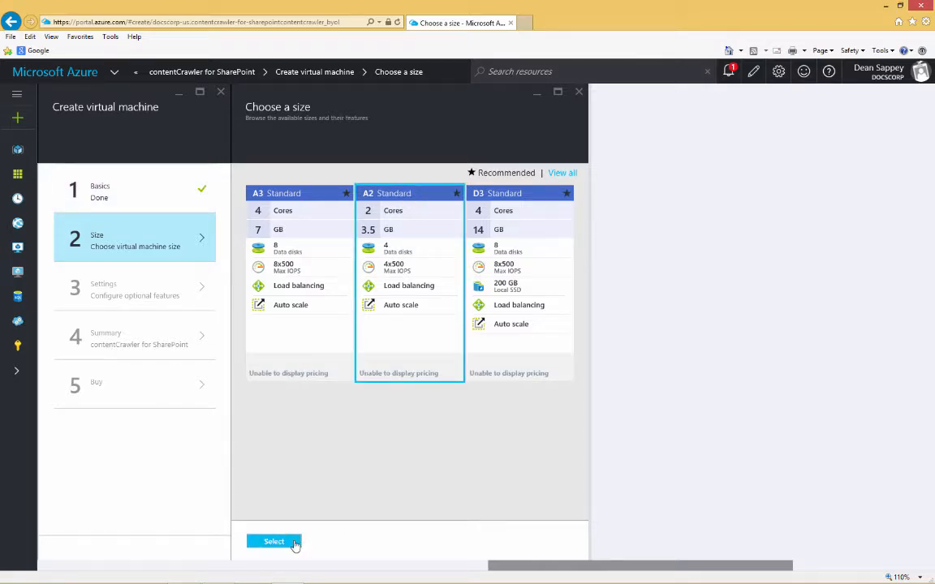
pyautogui.click(294, 542)
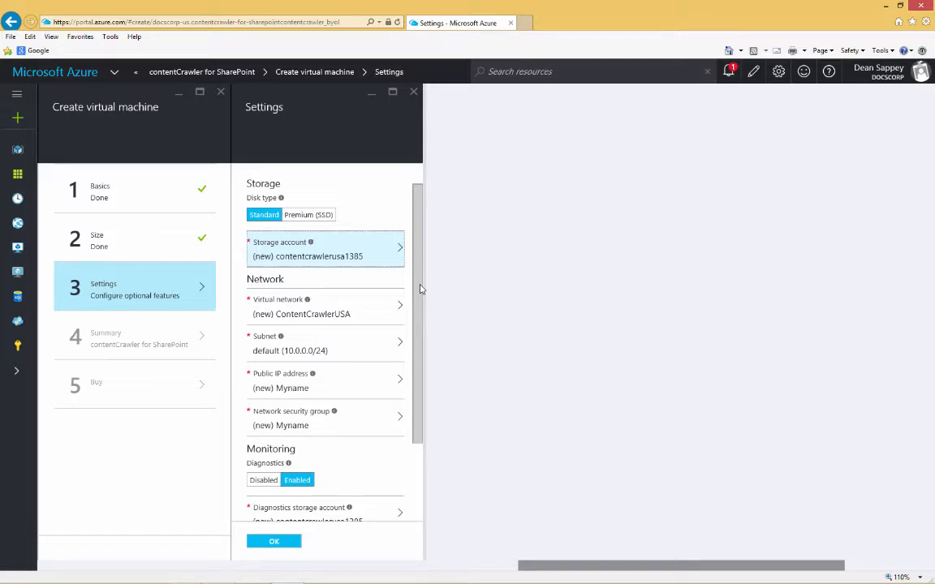
pyautogui.moveTo(420, 289); pyautogui.dragTo(418, 351)
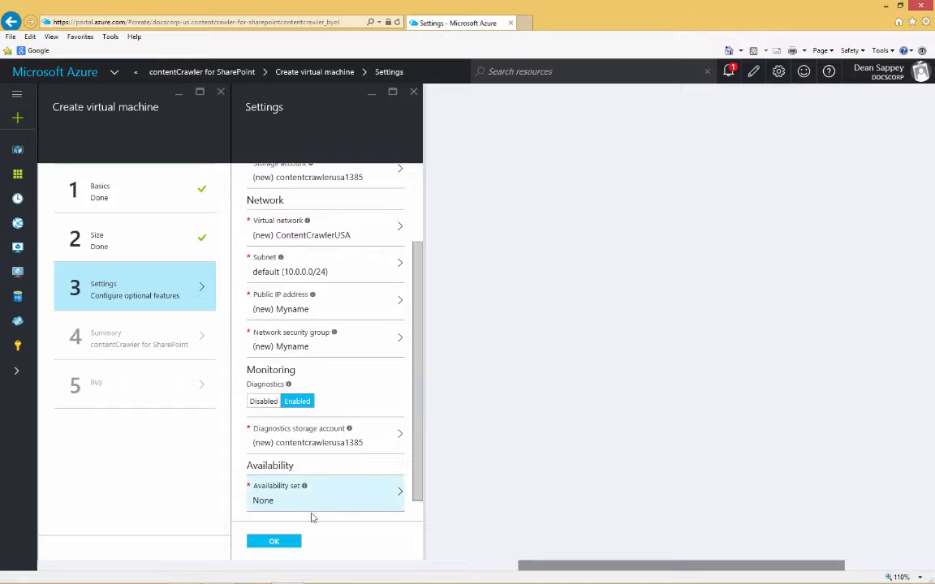
pyautogui.click(280, 545)
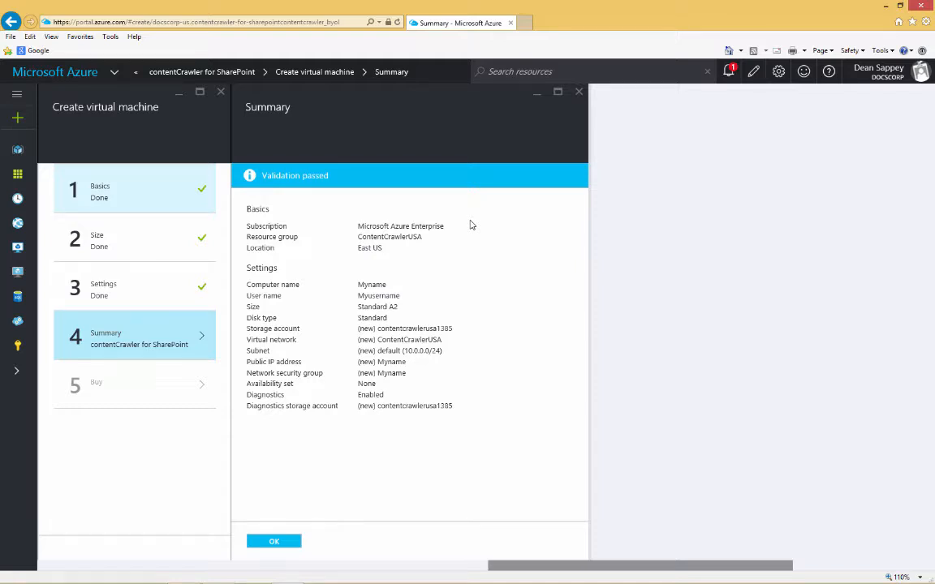
# Accept the configuration summary and purchase the contentCrawler for SharePoint virtual machine.
pyautogui.click(280, 546)
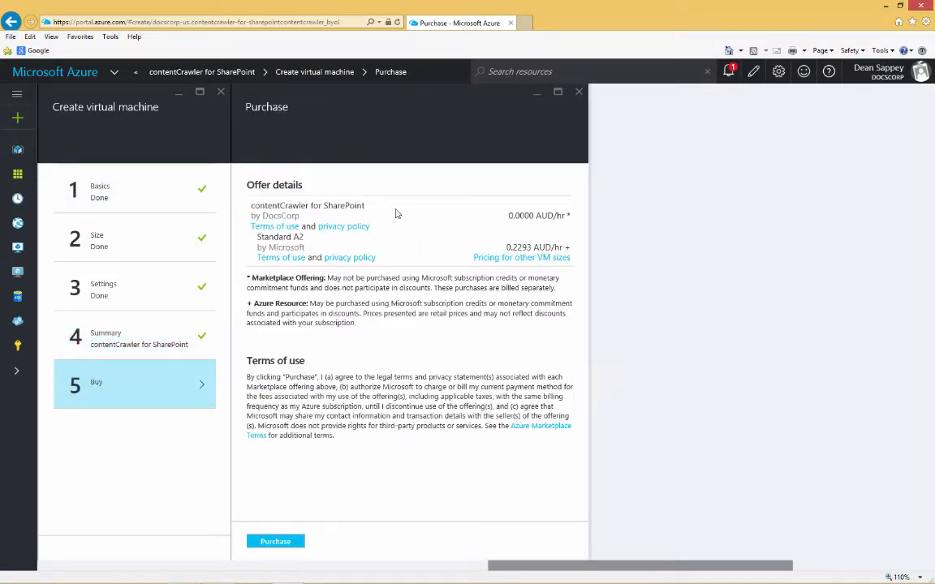
pyautogui.click(276, 541)
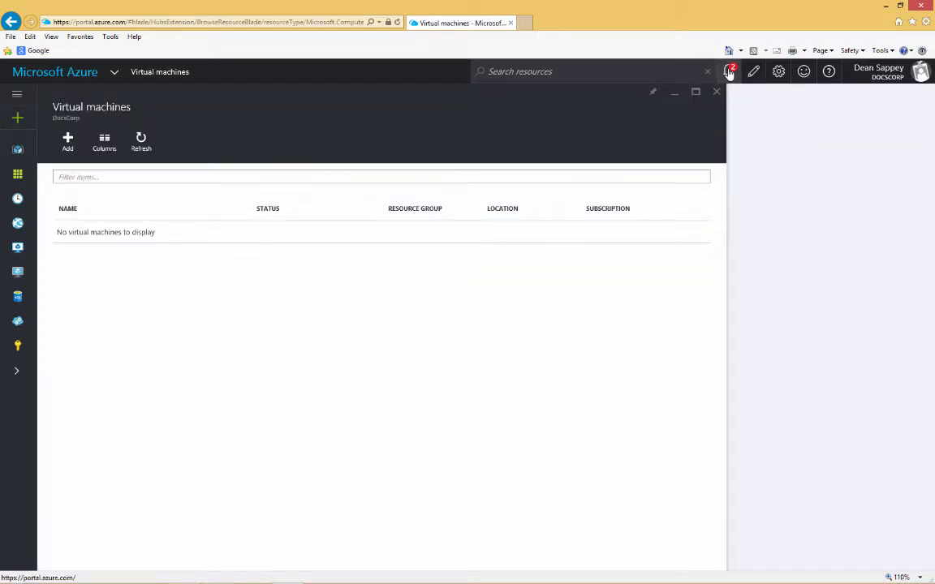
# Check the deployment notifications and open the Myname virtual machine from the list of virtual machines.
pyautogui.click(729, 71)
pyautogui.click(643, 108)
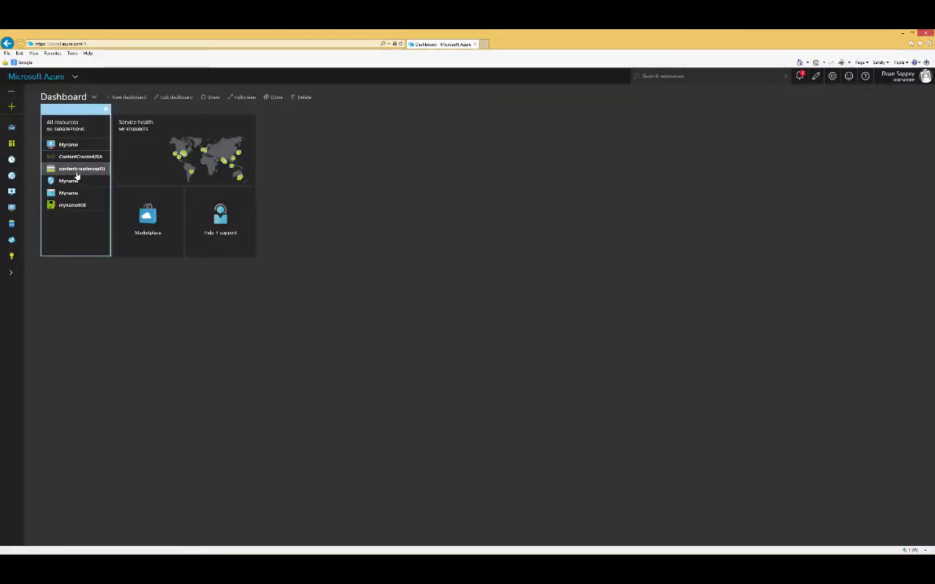
pyautogui.click(11, 208)
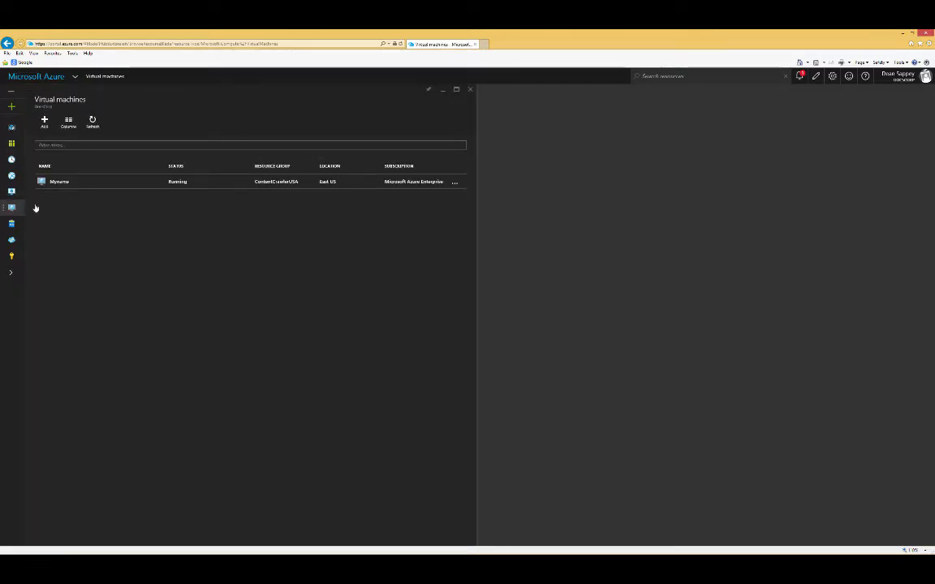
pyautogui.click(223, 188)
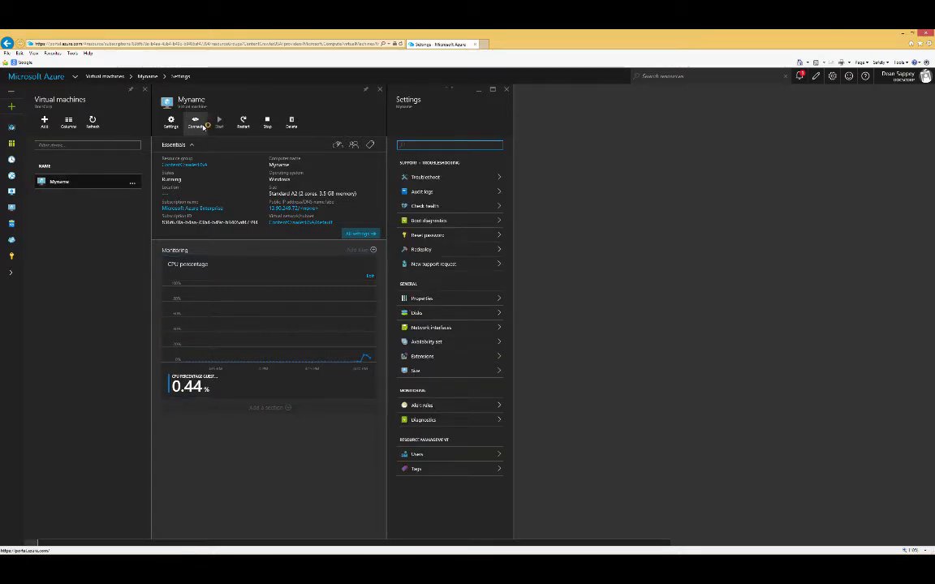
# Open the Remote Desktop file for the Myname virtual machine and connect despite the unidentified publisher.
pyautogui.click(202, 126)
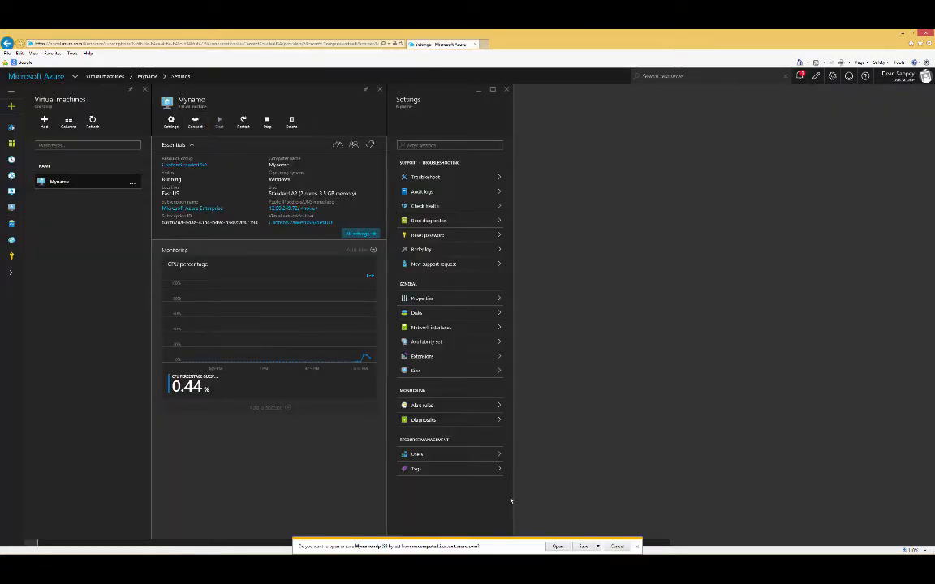
pyautogui.click(559, 547)
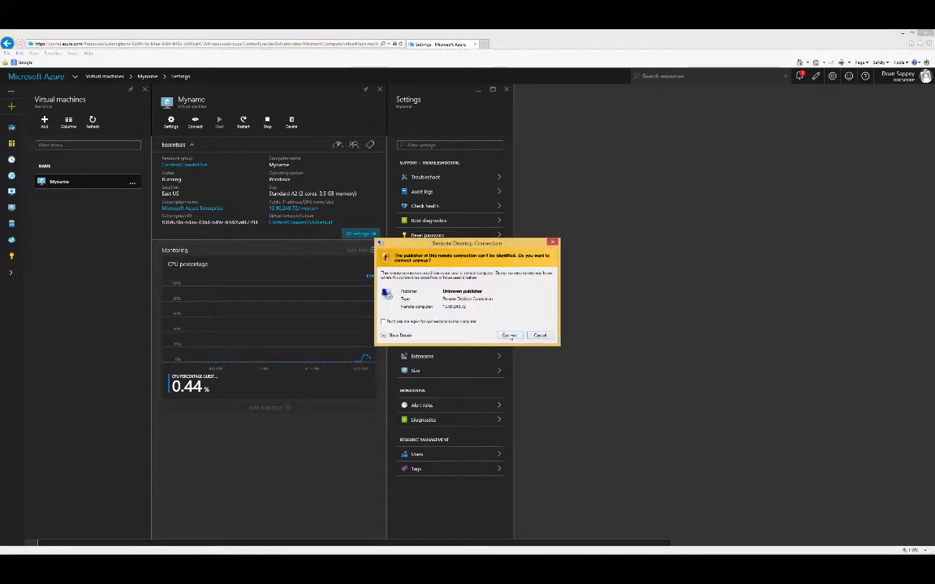
pyautogui.click(508, 335)
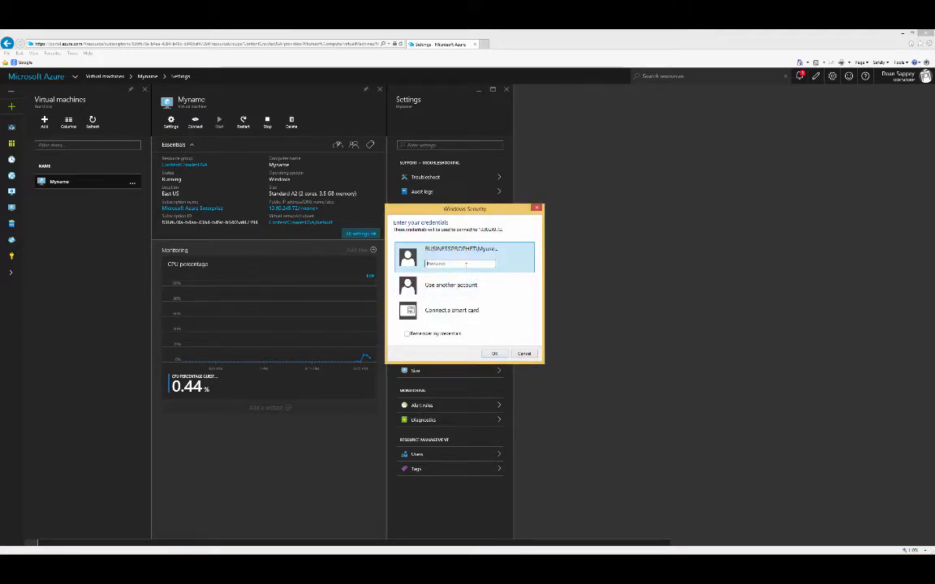
# Sign in to the remote machine with another account, entering its username and password, and accept the untrusted certificate.
pyautogui.click(449, 283)
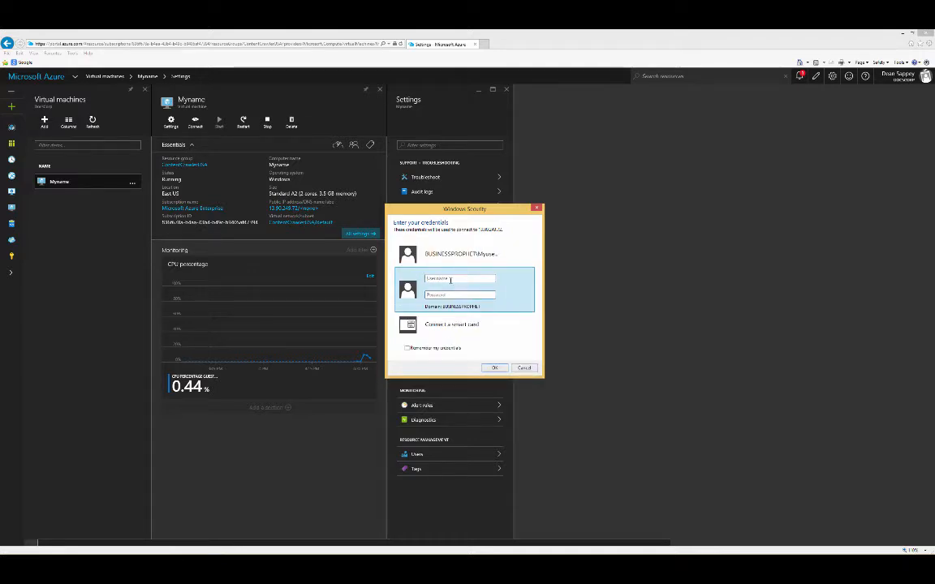
pyautogui.click(451, 281)
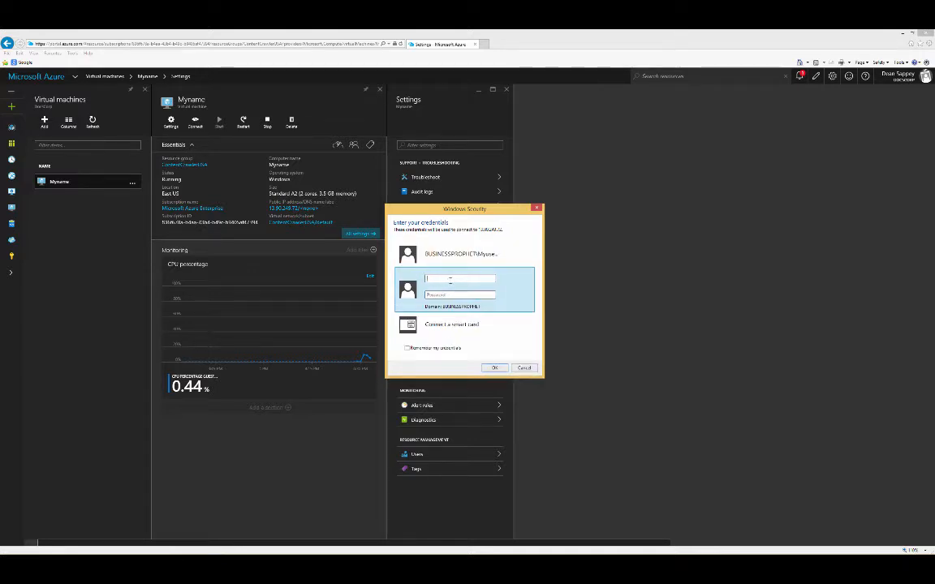
pyautogui.write('Myusername')
pyautogui.press('Tab')
pyautogui.write('••')
pyautogui.click(493, 368)
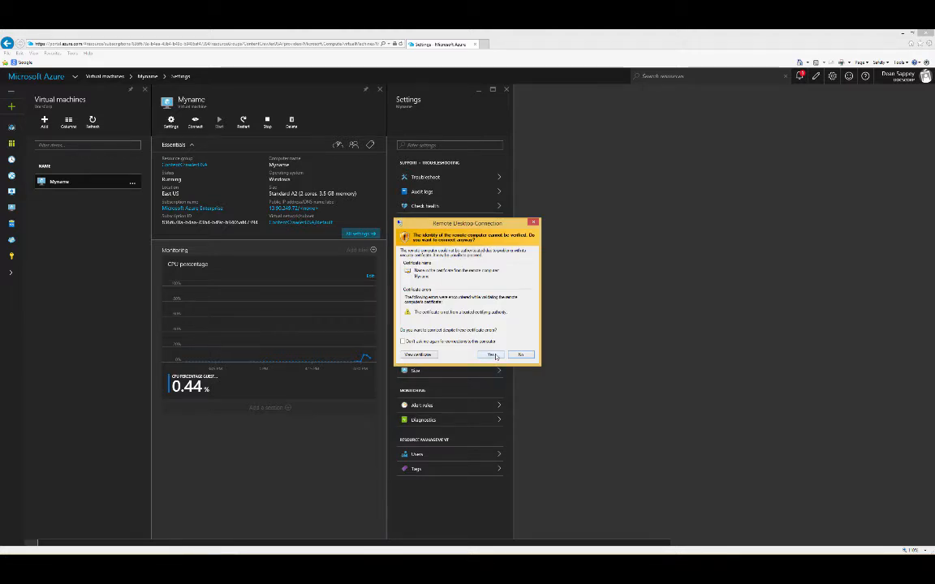
pyautogui.click(495, 355)
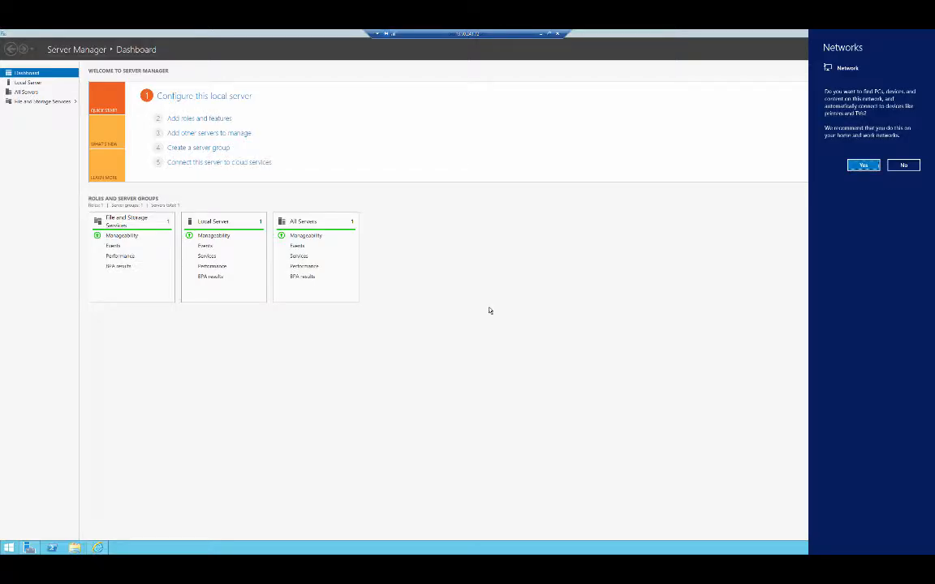
# Accept the network discovery and recommended Internet Explorer 11 settings, and open the contentCrawler Getting Started guide.
pyautogui.click(862, 165)
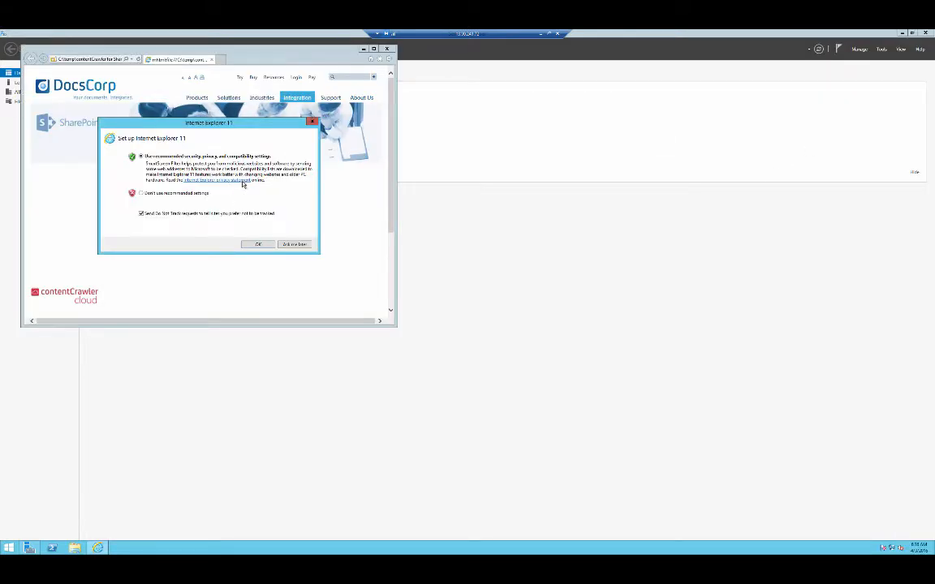
pyautogui.click(257, 244)
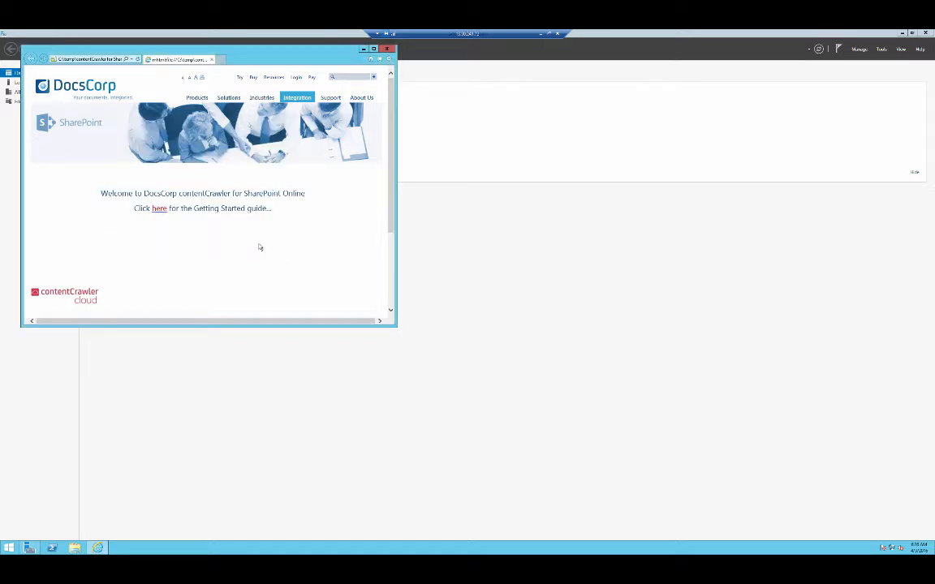
pyautogui.click(160, 209)
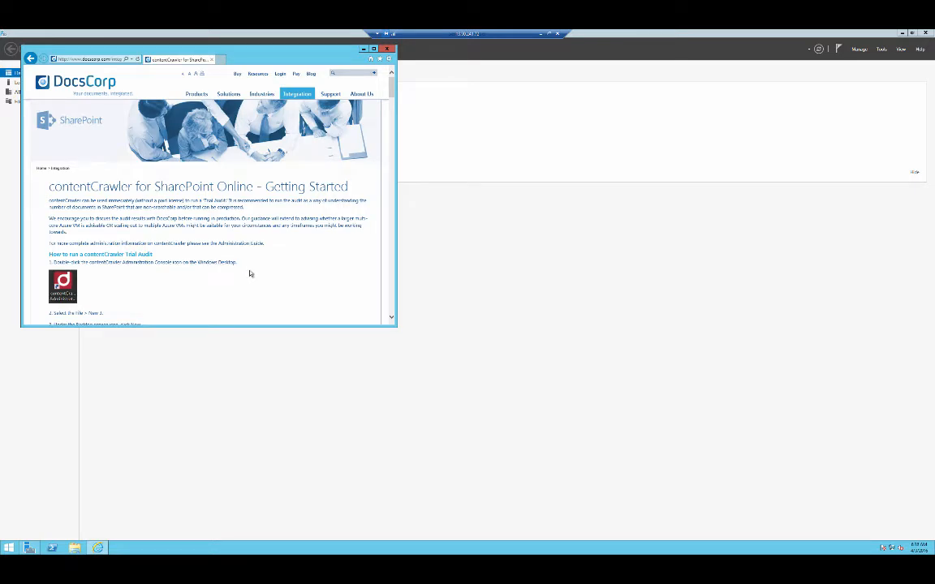
pyautogui.scroll(-1, 250, 274)
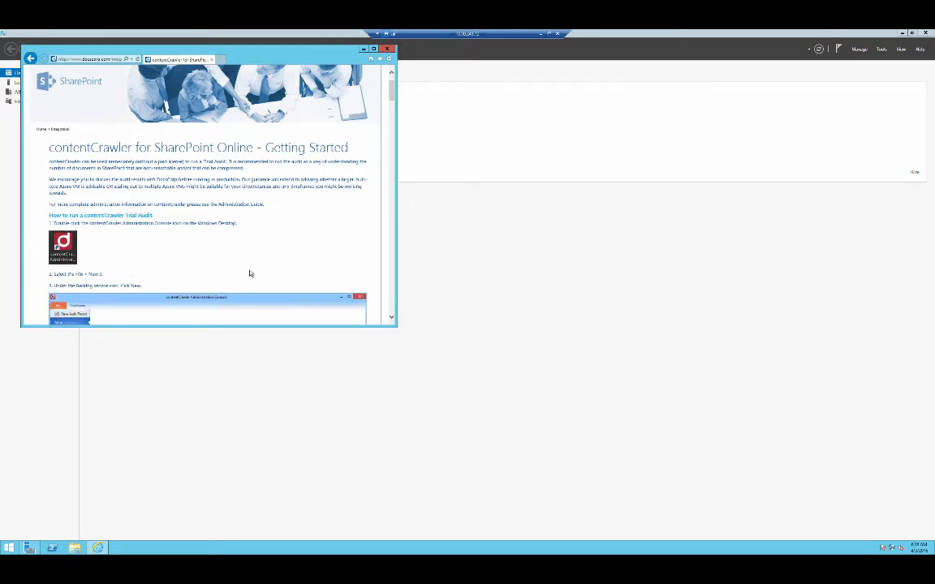
# Launch the contentCrawler Administration Console from the remote machine's Desktop folder.
pyautogui.press('super+e')
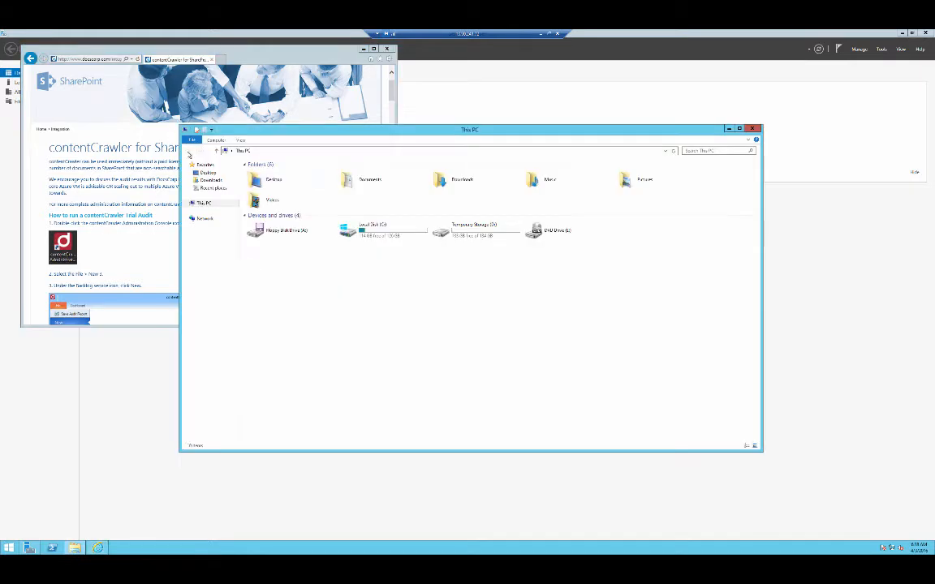
pyautogui.click(208, 173)
pyautogui.click(442, 192)
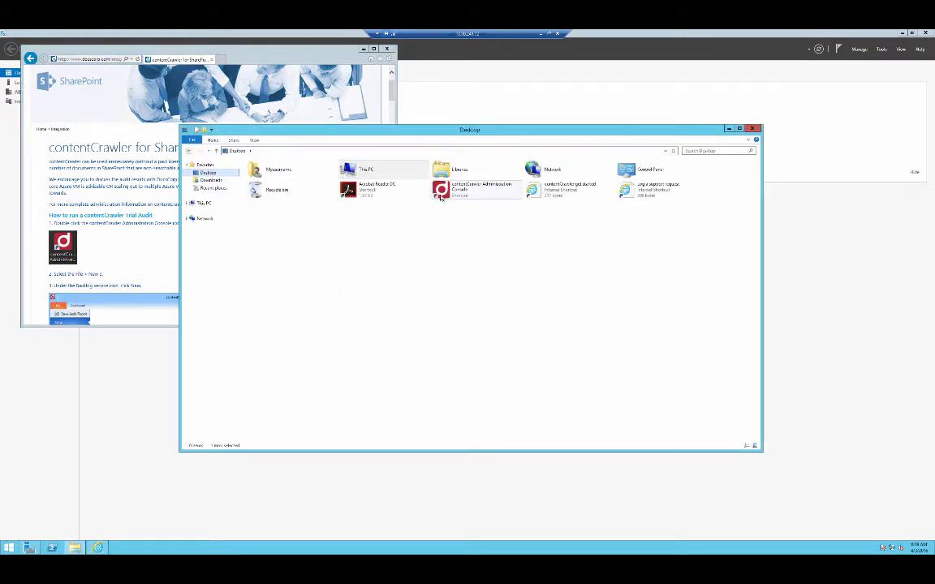
pyautogui.doubleClick(442, 193)
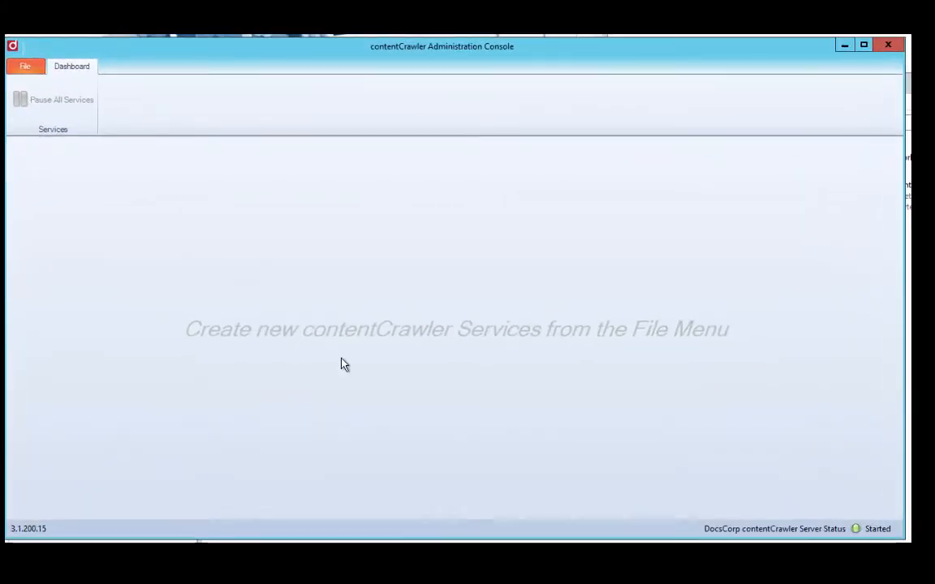
# Create a new Backlog service with the OCR (Trial) and Compress (Trial) process types enabled.
pyautogui.click(21, 65)
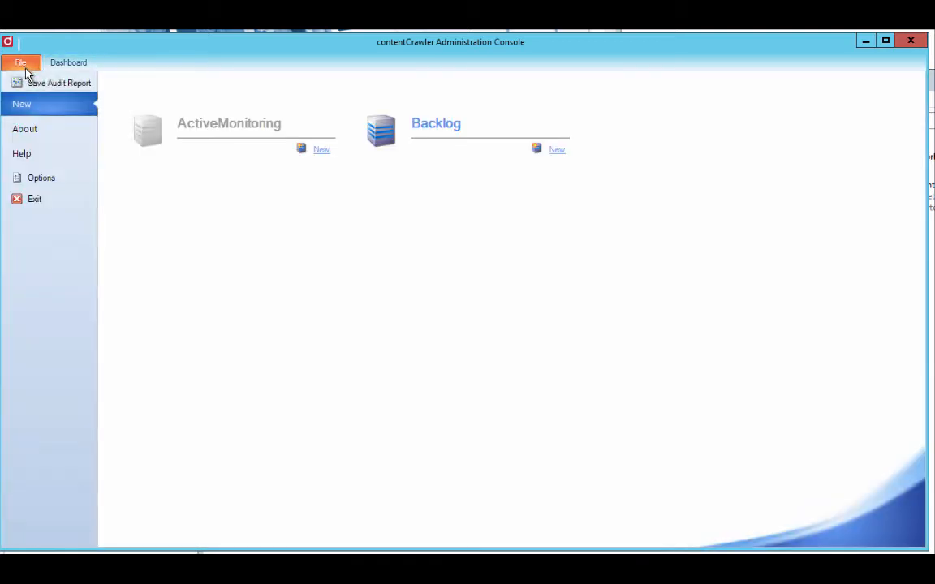
pyautogui.click(555, 151)
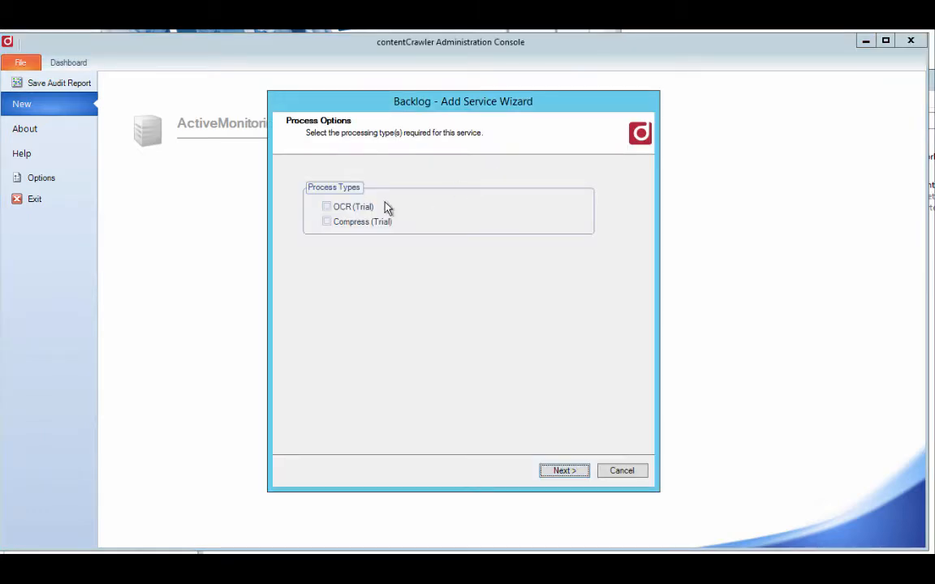
pyautogui.click(328, 209)
pyautogui.click(327, 222)
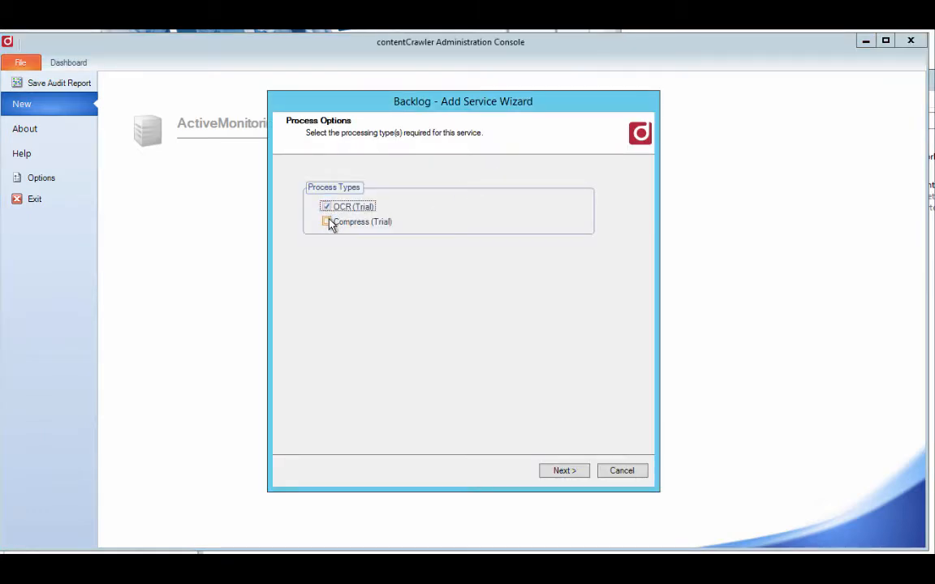
pyautogui.click(564, 471)
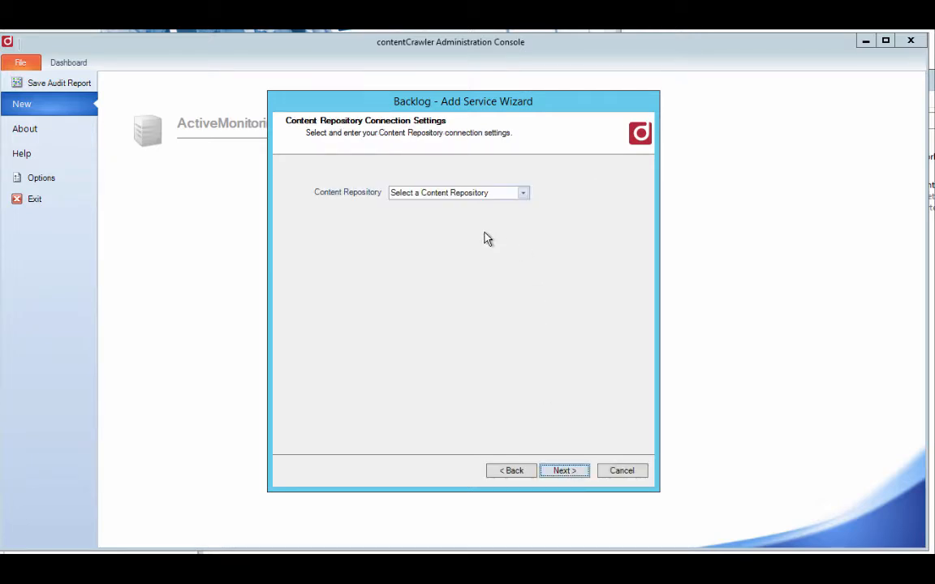
pyautogui.click(483, 199)
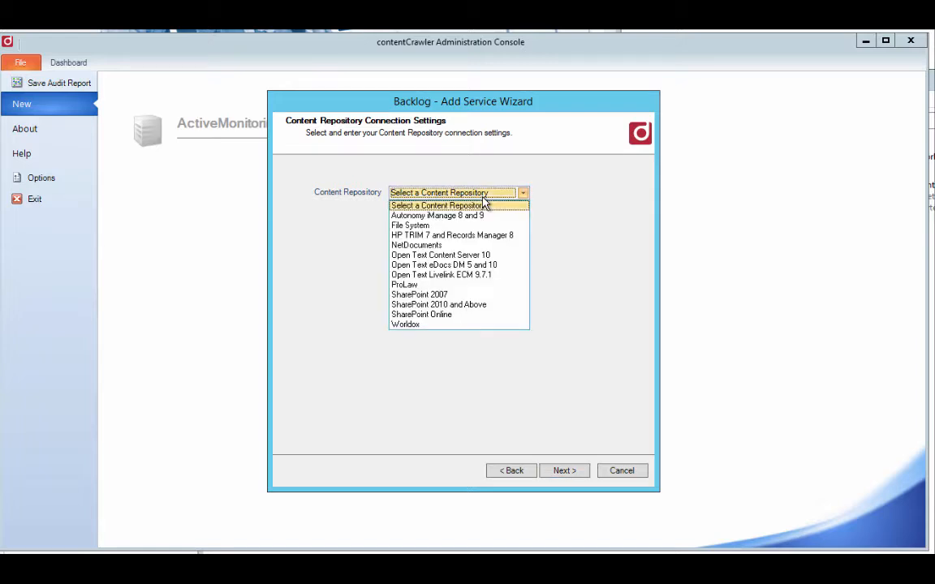
pyautogui.click(452, 317)
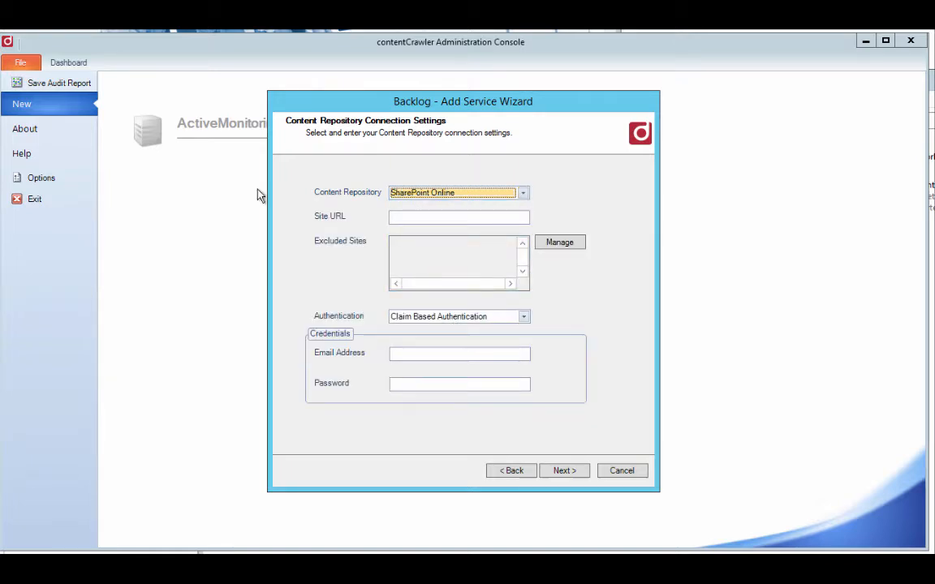
pyautogui.click(418, 218)
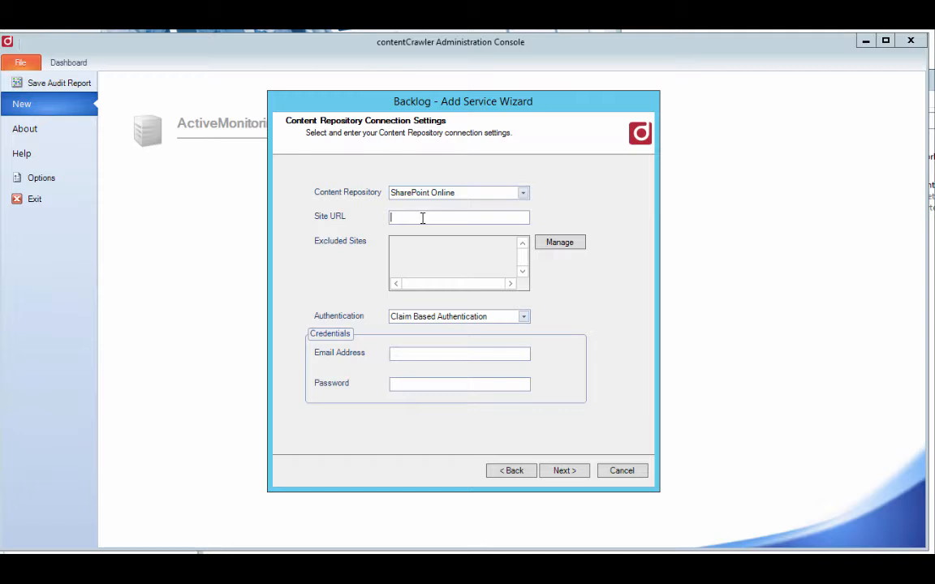
pyautogui.hotkey('ctrl', 'v')
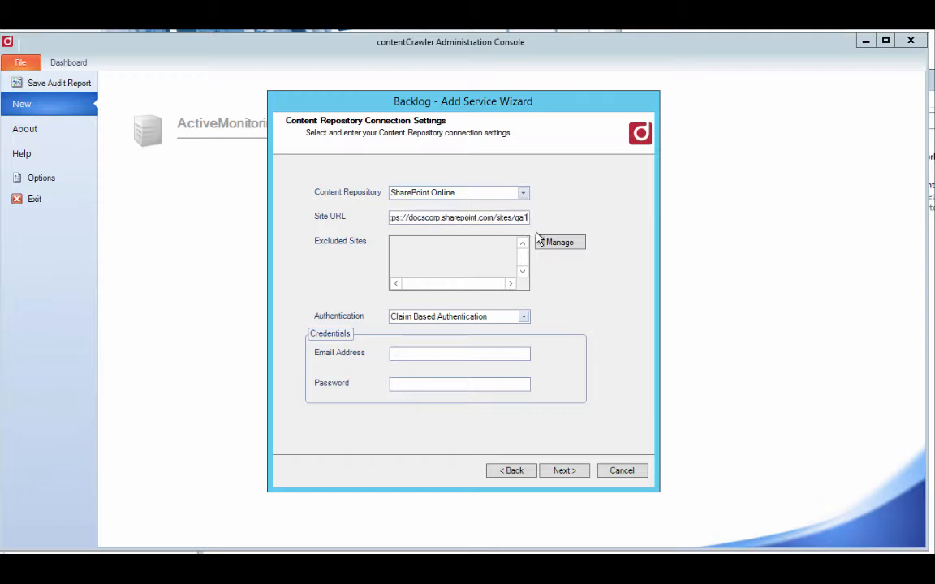
pyautogui.click(559, 244)
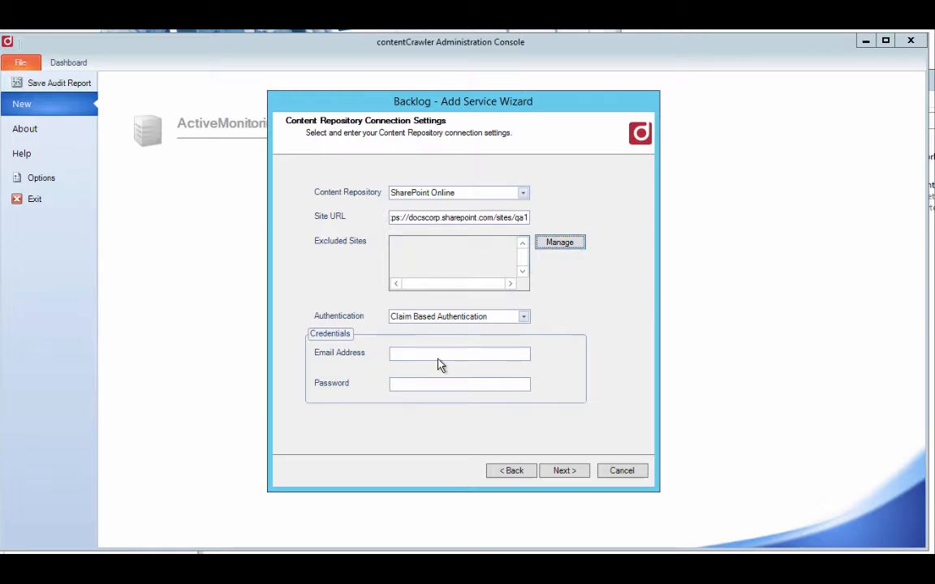
# Enter the SharePoint account's email address and password as credentials and confirm the repository connection settings.
pyautogui.click(461, 355)
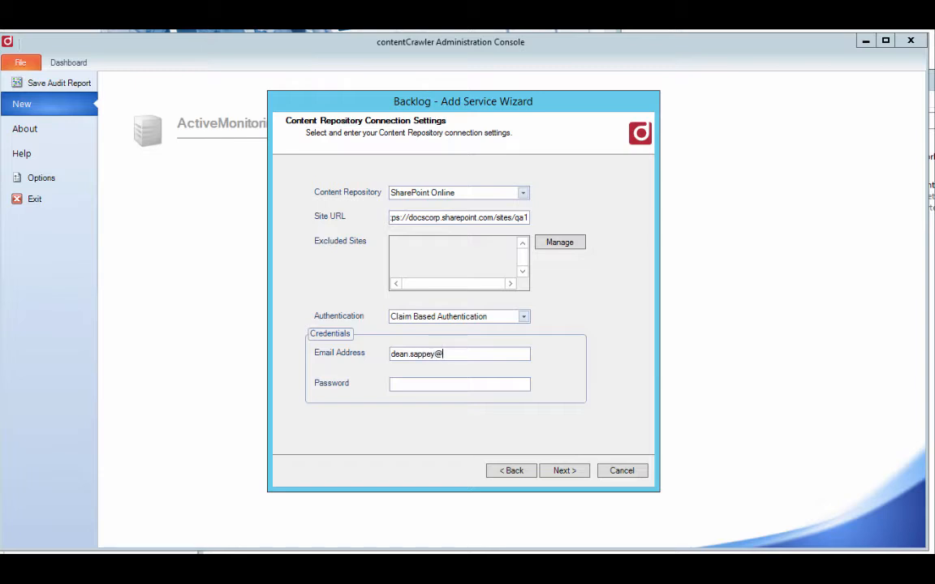
pyautogui.press('Tab')
pyautogui.write('•••••••••')
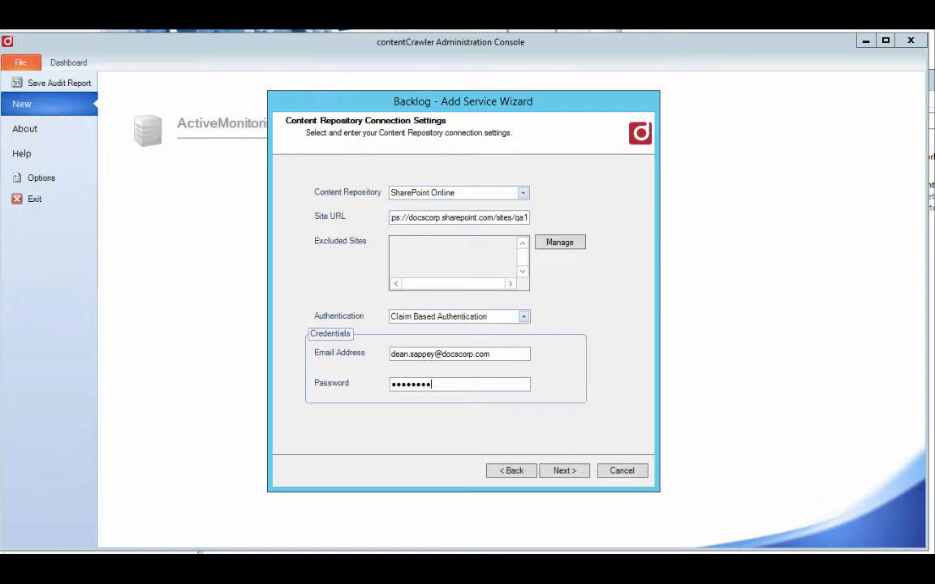
pyautogui.write('••')
pyautogui.click(565, 470)
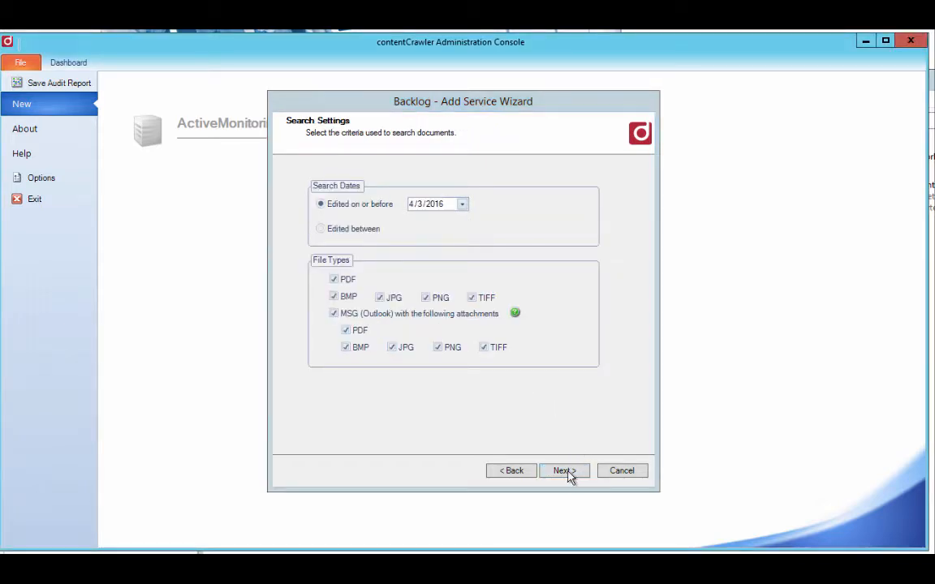
# Accept the default search, assessment and process settings for the Backlog service.
pyautogui.click(565, 472)
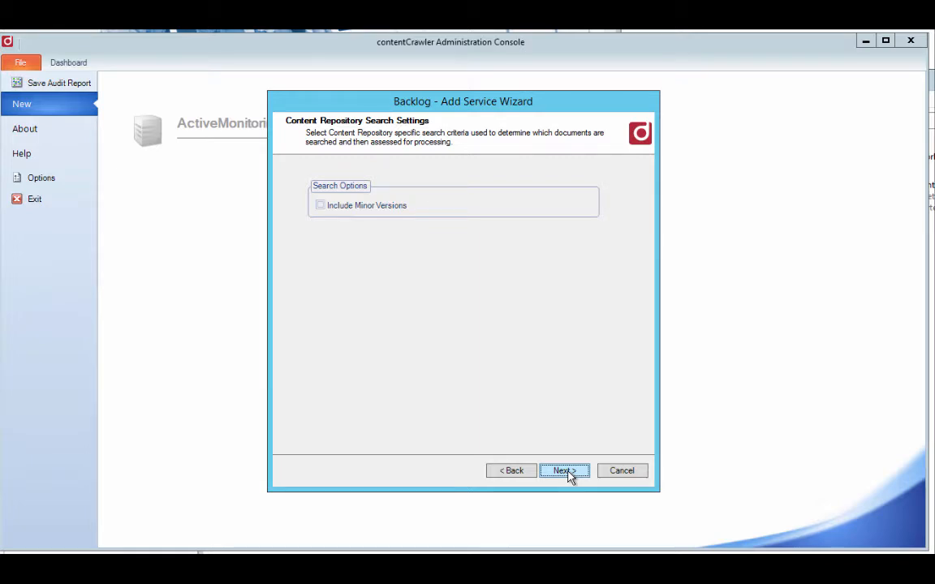
pyautogui.click(568, 474)
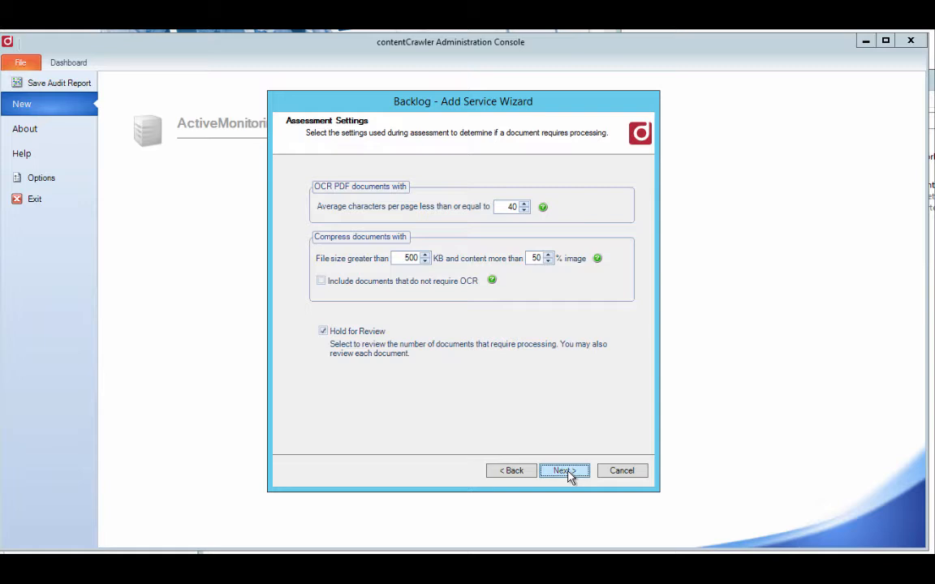
pyautogui.click(568, 472)
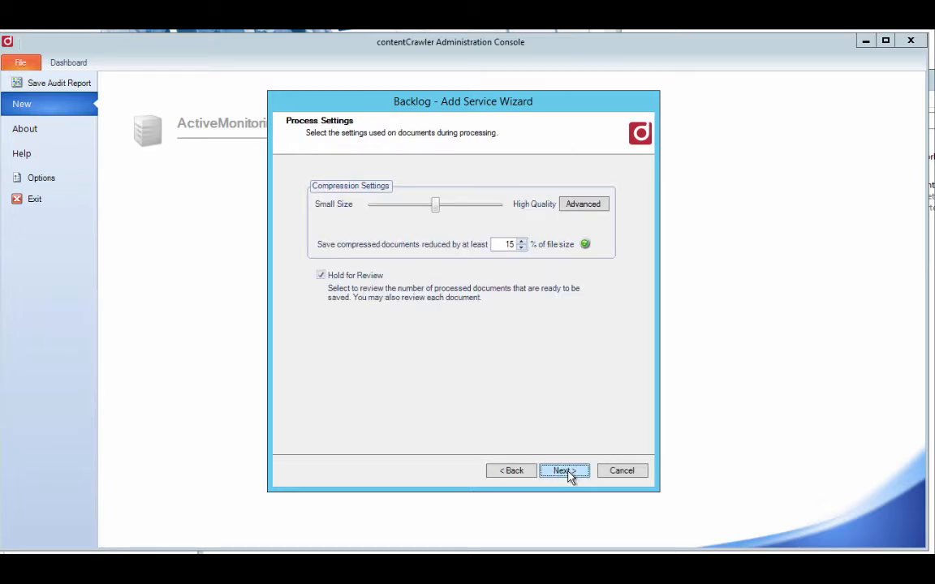
pyautogui.click(564, 470)
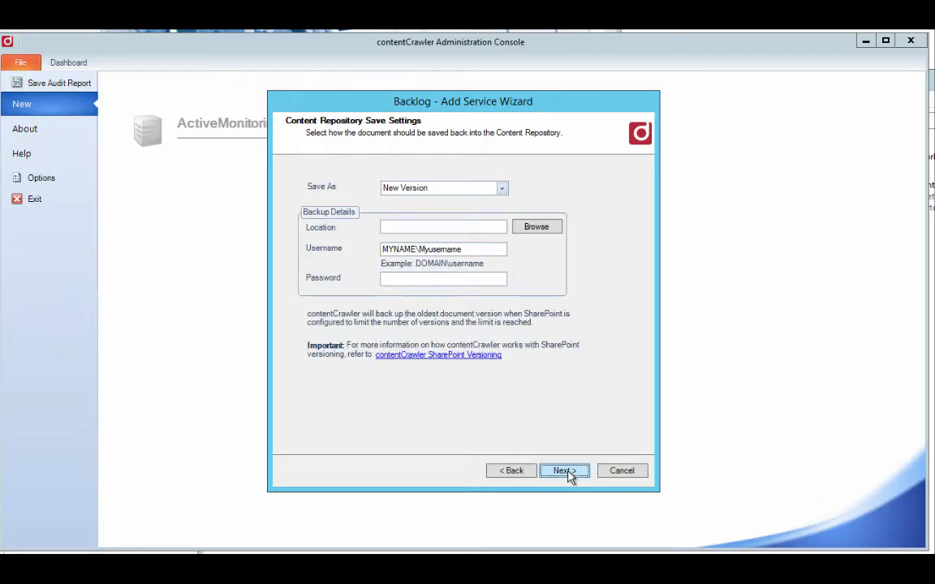
# Keep saving as New Version, use a new desktop folder named backup with the backup account's username and password, and confirm.
pyautogui.click(503, 189)
pyautogui.click(505, 196)
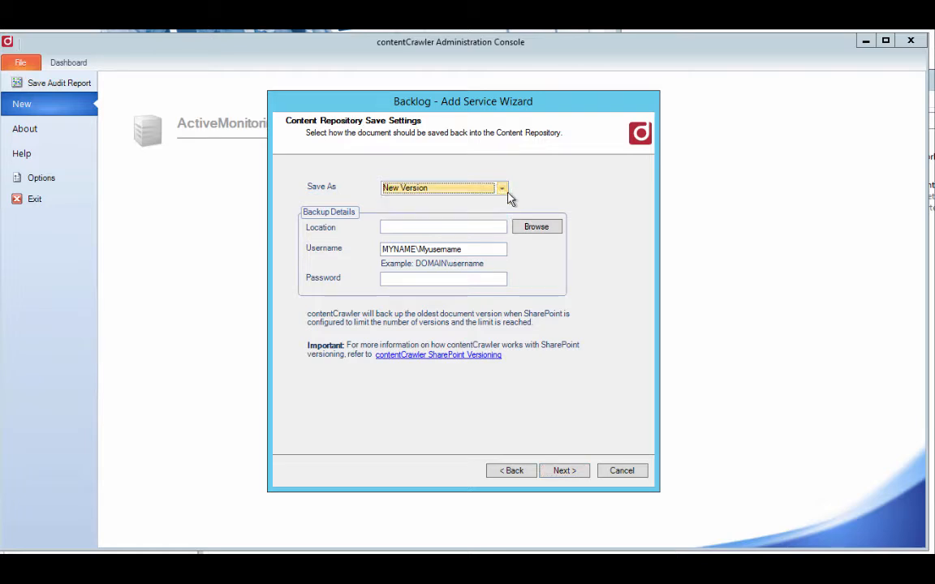
pyautogui.click(411, 226)
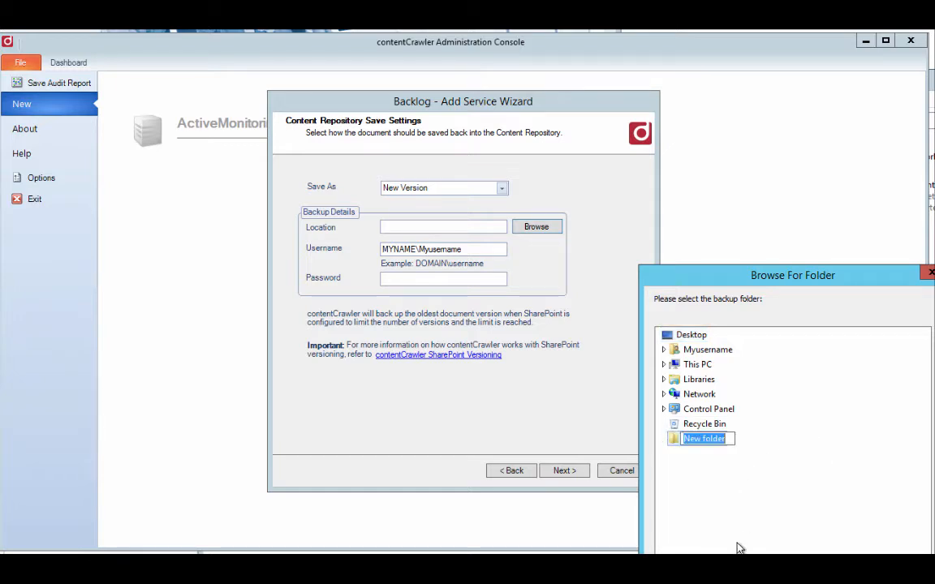
pyautogui.write('backup')
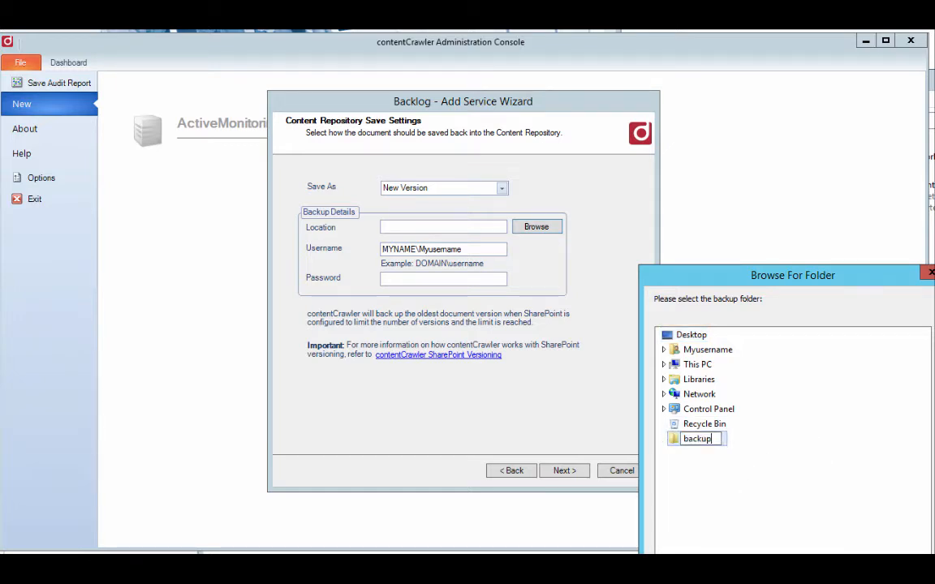
pyautogui.press('Escape')
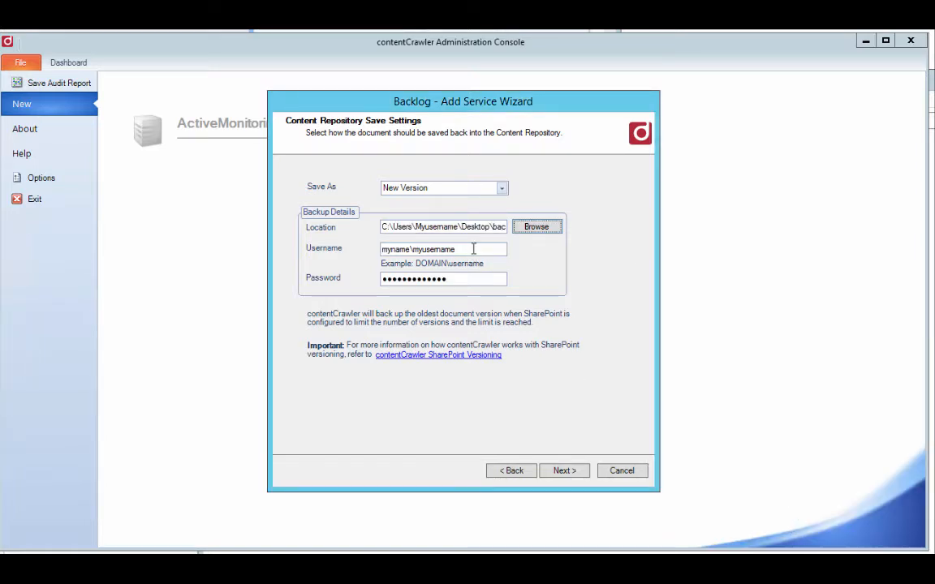
pyautogui.click(474, 252)
pyautogui.click(572, 472)
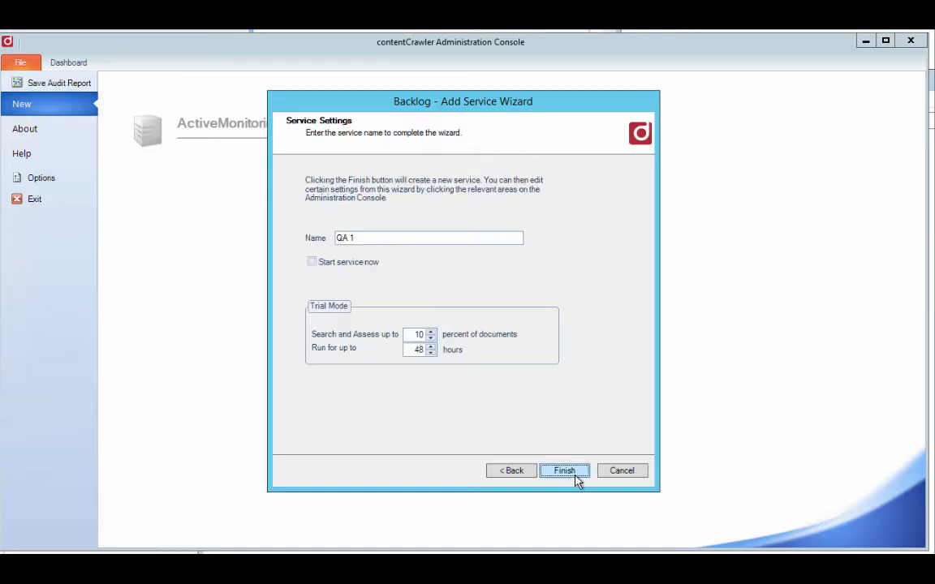
# Name the service QA 1, set it to start now and finish creating it with the default trial limits.
pyautogui.click(333, 265)
pyautogui.click(575, 477)
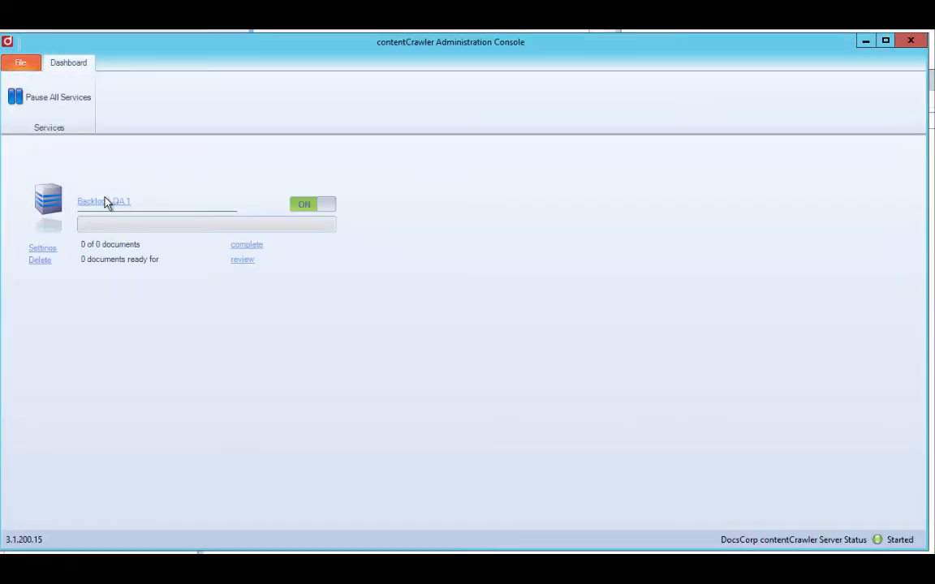
# Open the QA 1 Backlog service and release all documents held for review at the Search & Assess stage.
pyautogui.click(105, 203)
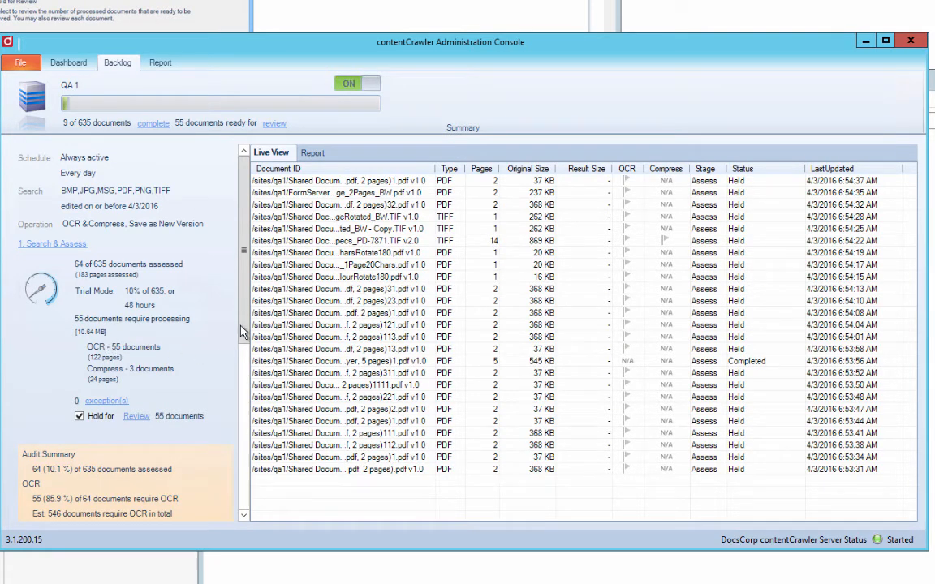
pyautogui.scroll(-3, 241, 342)
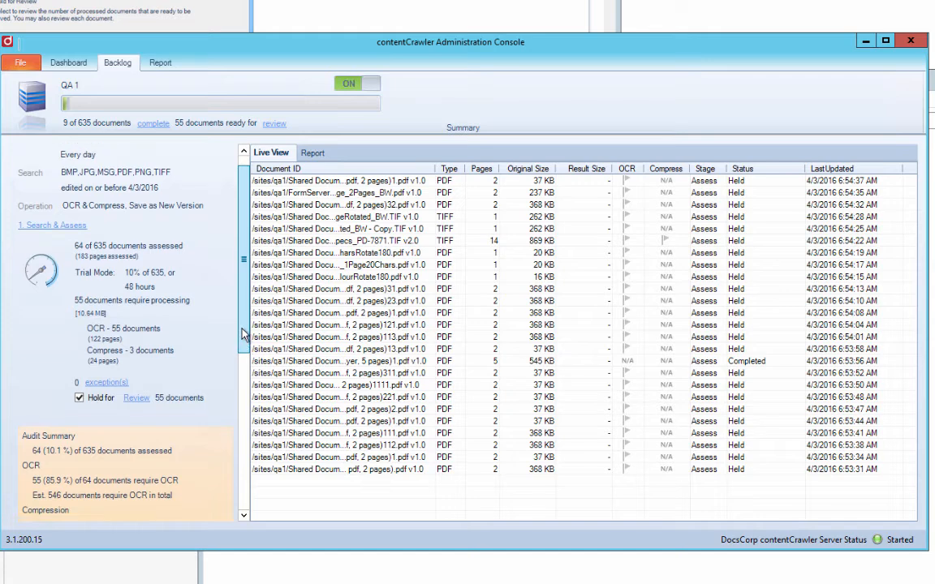
pyautogui.scroll(-5, 241, 357)
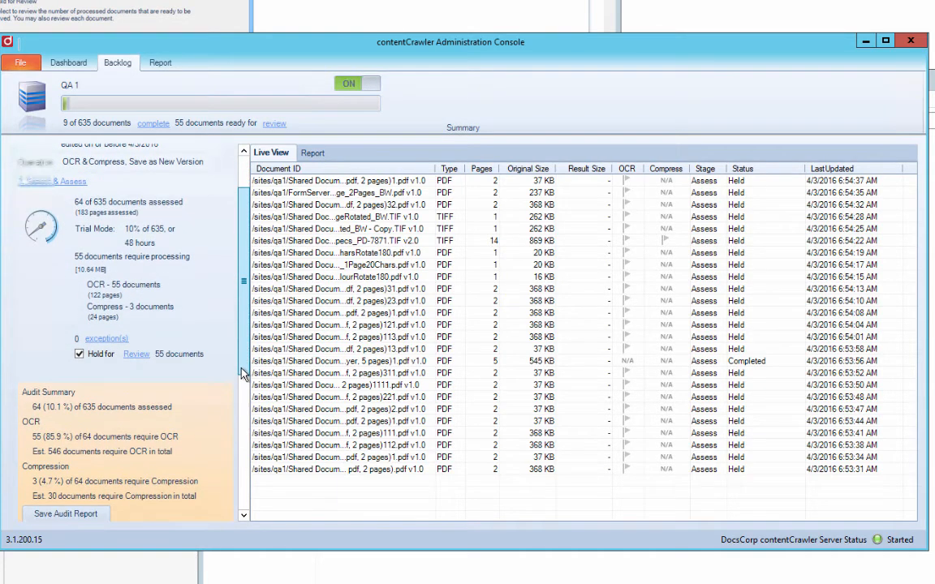
pyautogui.moveTo(241, 379); pyautogui.dragTo(241, 396)
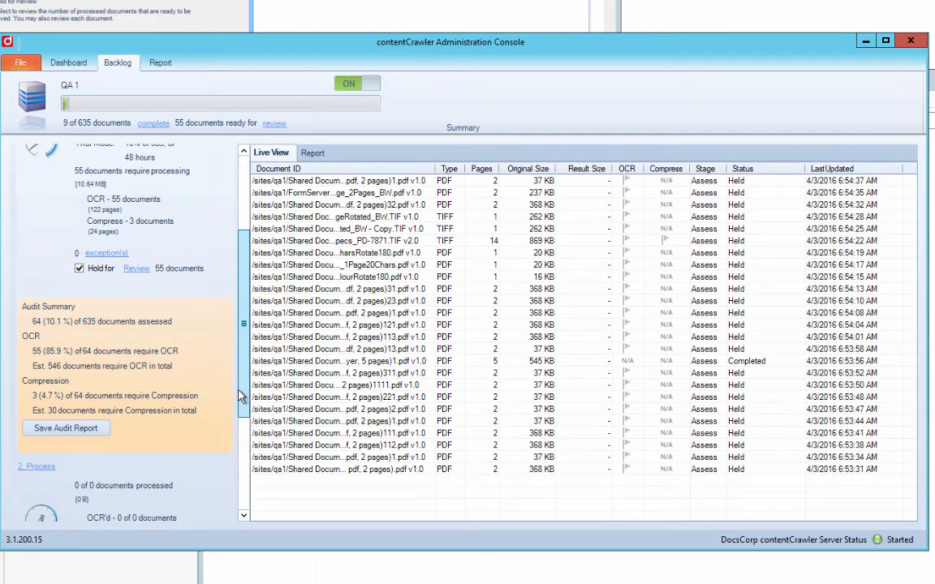
pyautogui.click(79, 269)
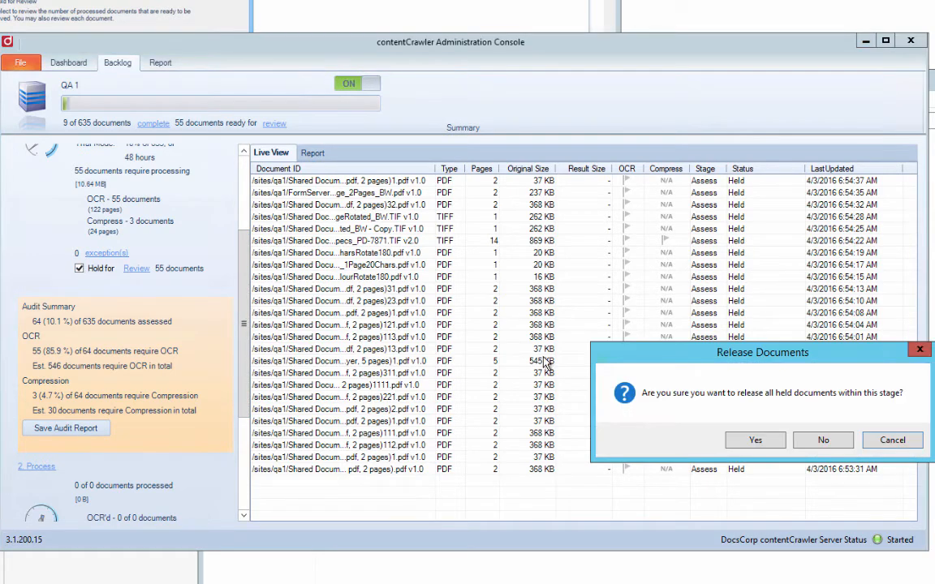
pyautogui.click(755, 440)
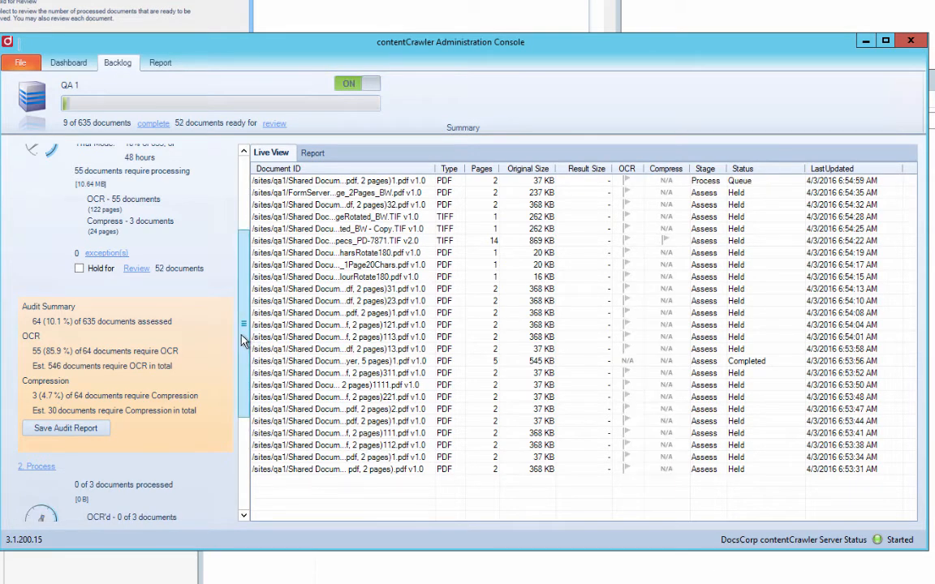
# Save the audit report from the Audit Summary as a CSV file on the desktop, keeping the suggested file name.
pyautogui.moveTo(241, 340); pyautogui.dragTo(241, 410)
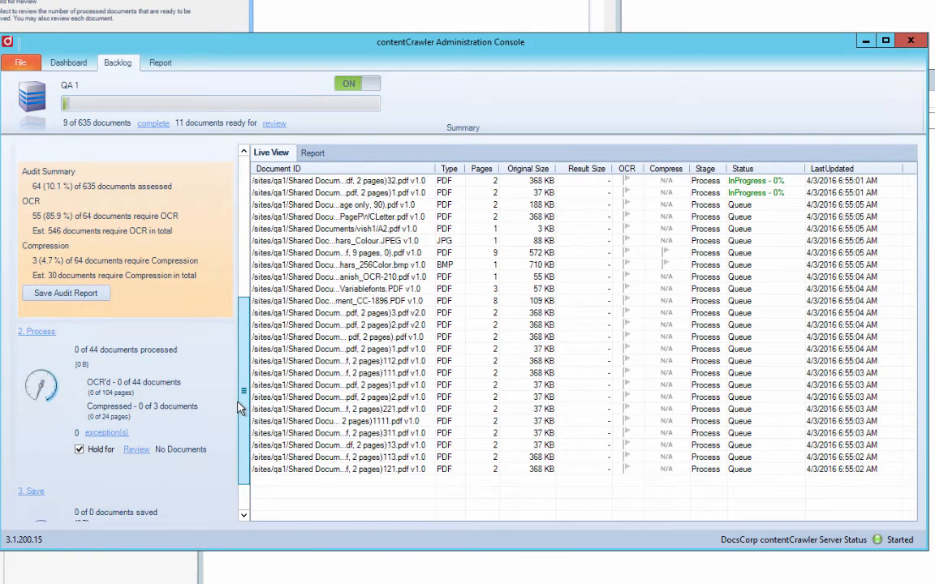
pyautogui.click(71, 296)
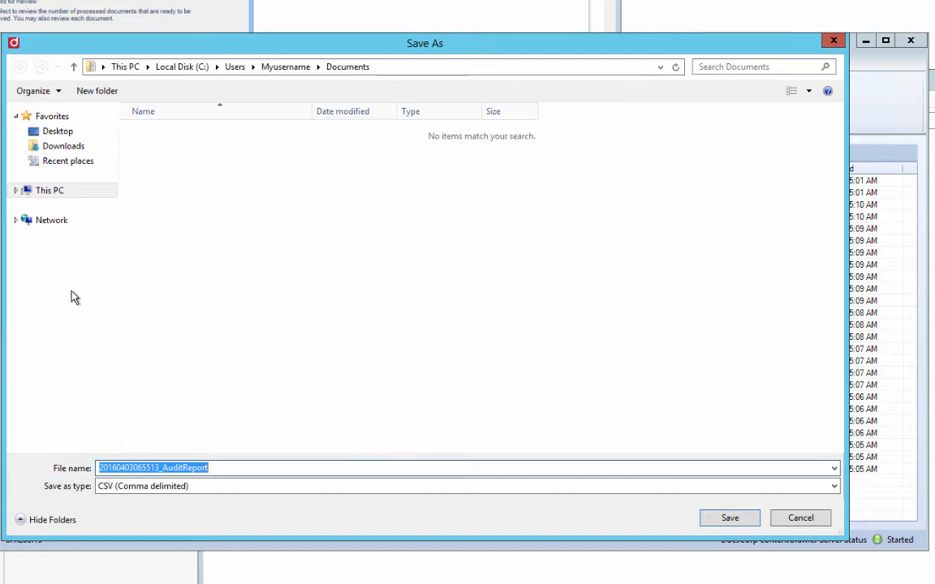
pyautogui.click(63, 137)
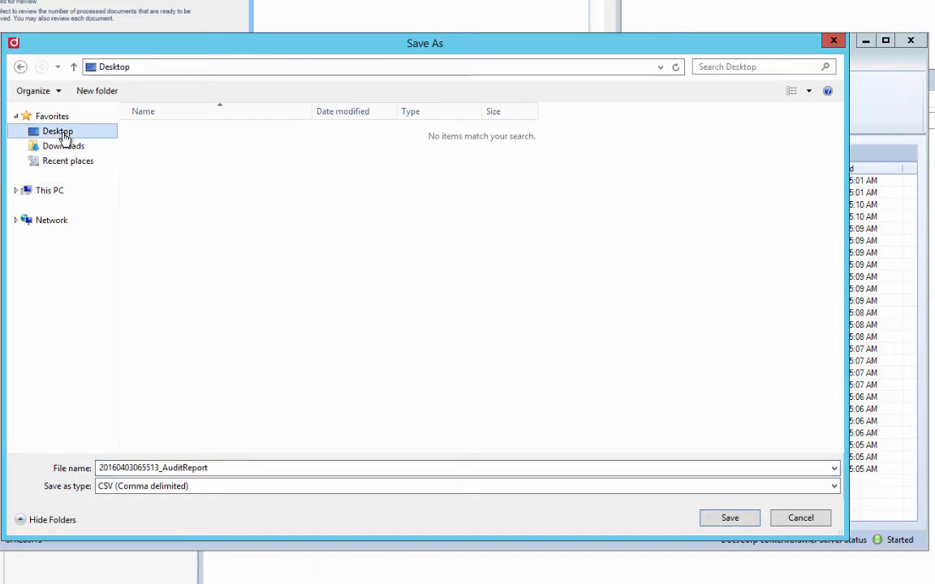
pyautogui.click(730, 519)
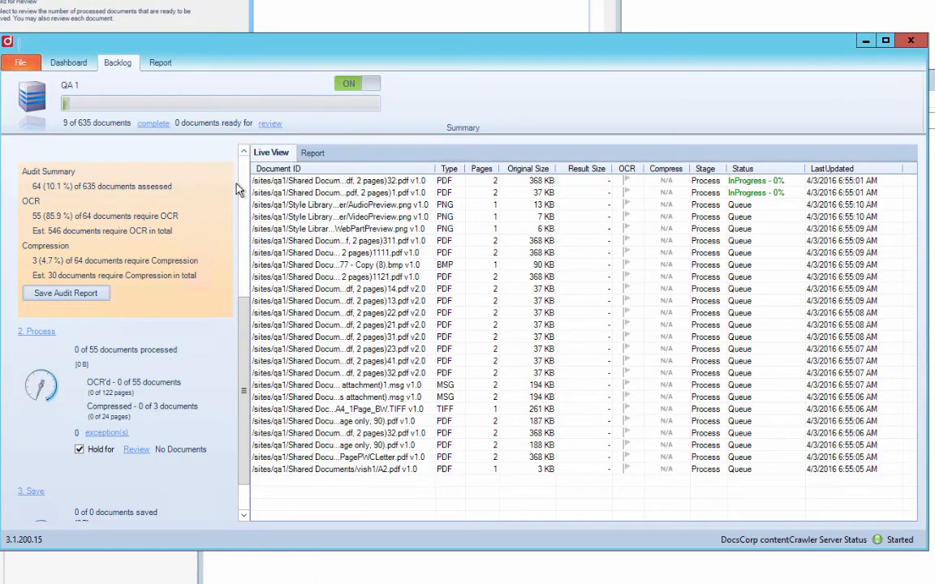
# List the documents held for review after processing and check whether the first one's source document has selectable text, then close it.
pyautogui.click(136, 450)
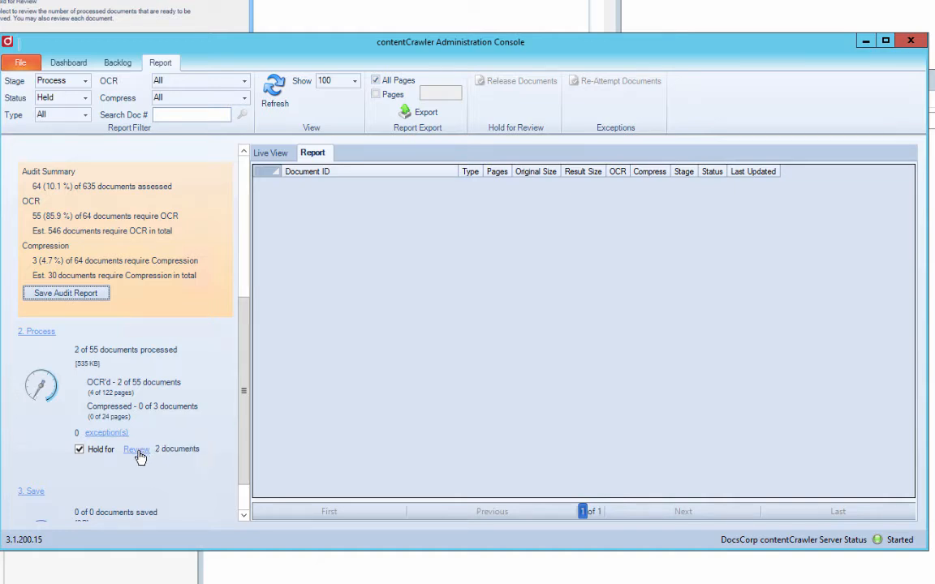
pyautogui.click(139, 452)
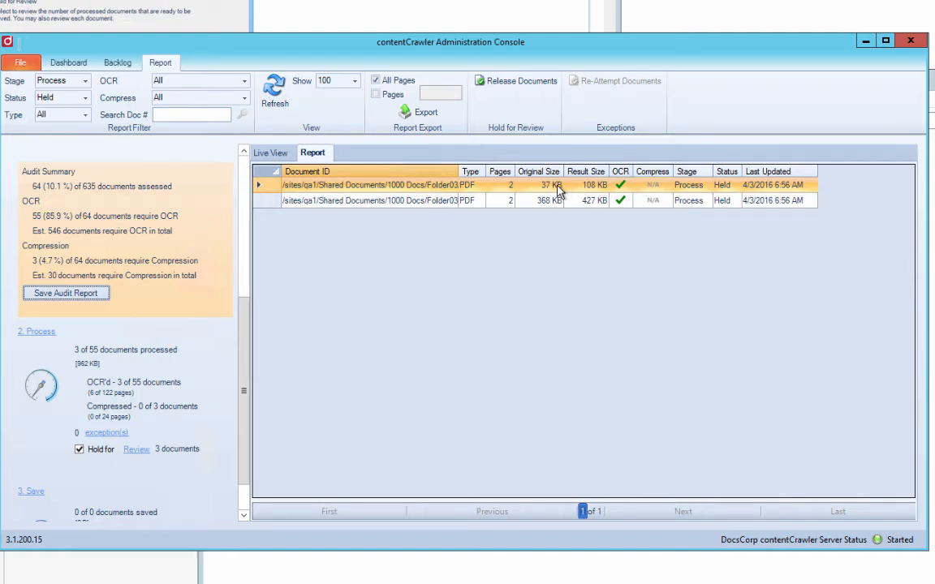
pyautogui.rightClick(558, 190)
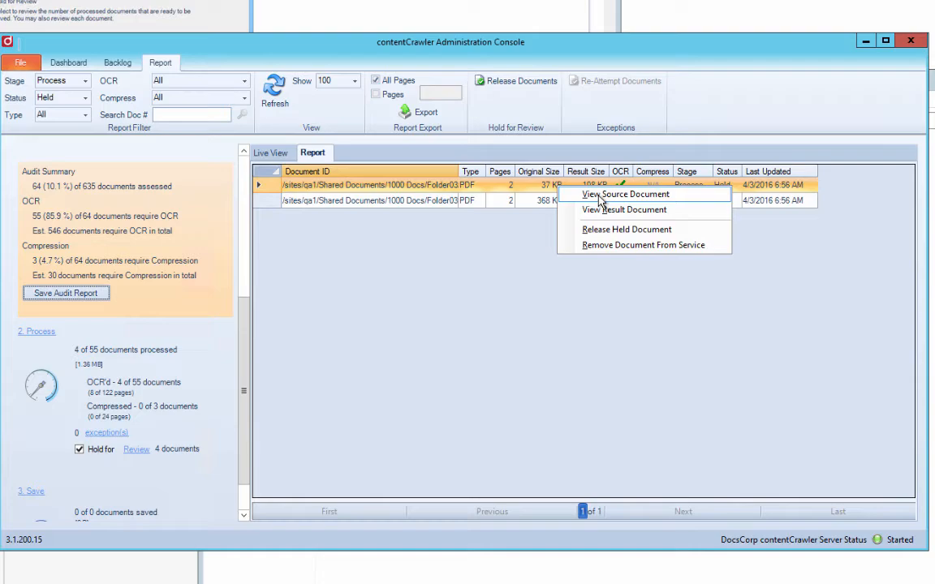
pyautogui.click(625, 194)
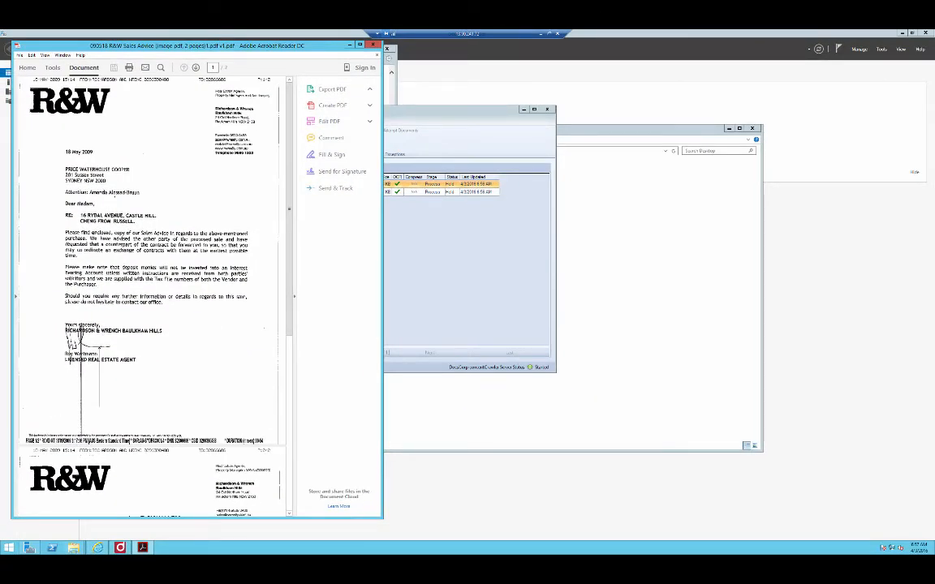
pyautogui.click(107, 215)
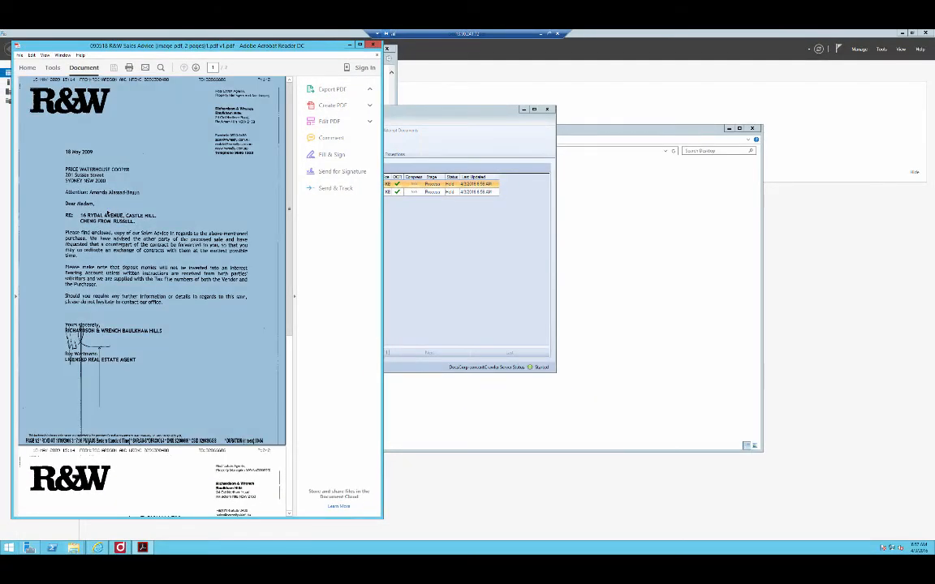
pyautogui.click(322, 183)
pyautogui.click(373, 45)
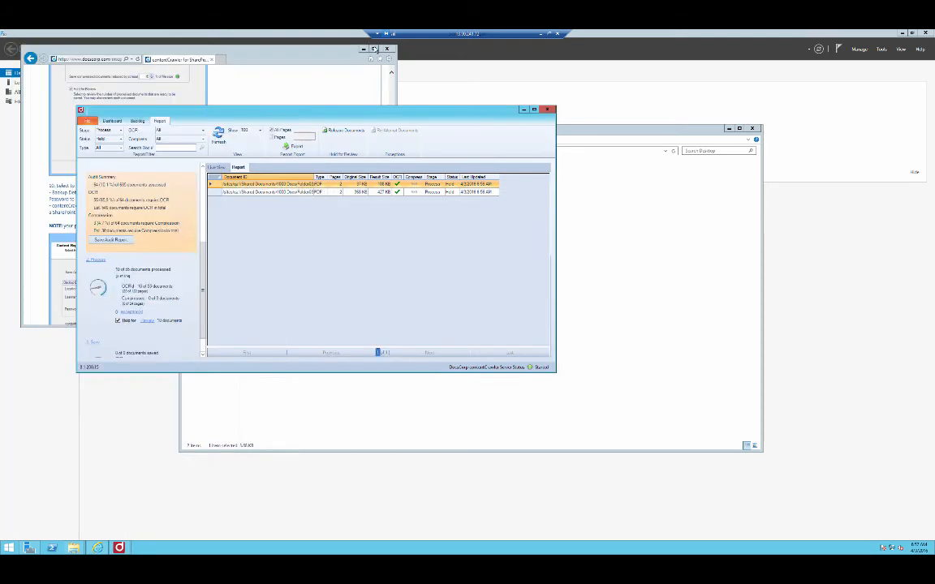
# View the first held document's result version, select part of its body text to check the OCR, and close it.
pyautogui.rightClick(277, 184)
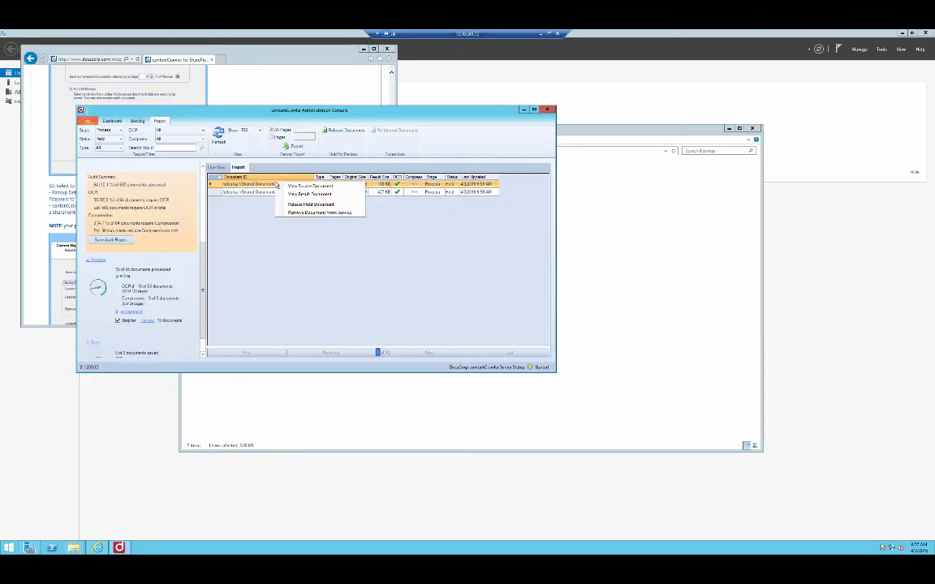
pyautogui.click(298, 195)
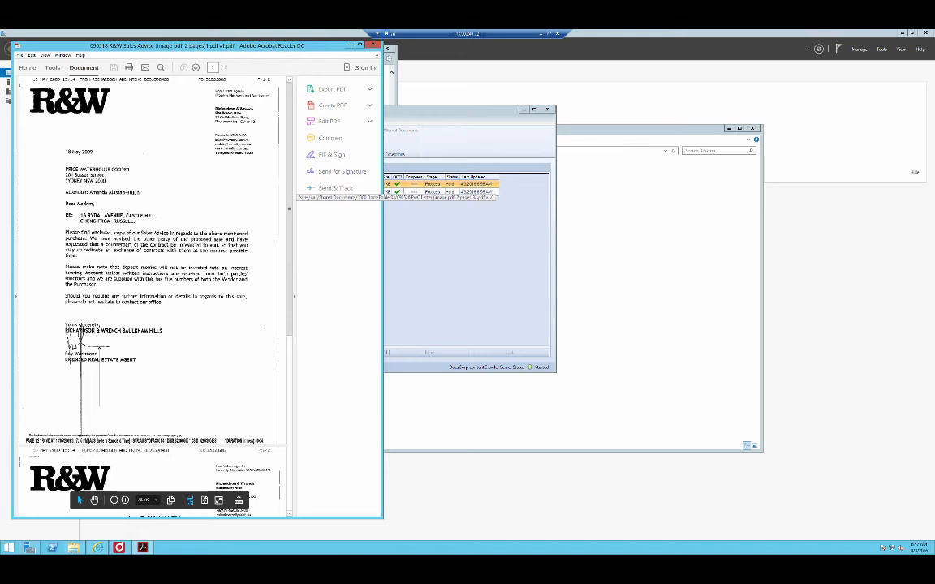
pyautogui.moveTo(66, 238); pyautogui.dragTo(149, 244)
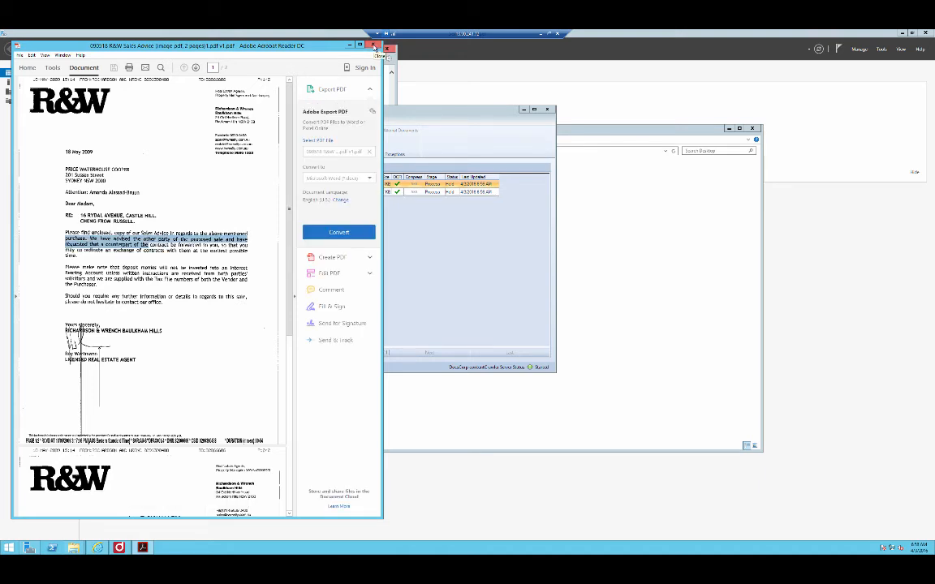
pyautogui.click(373, 47)
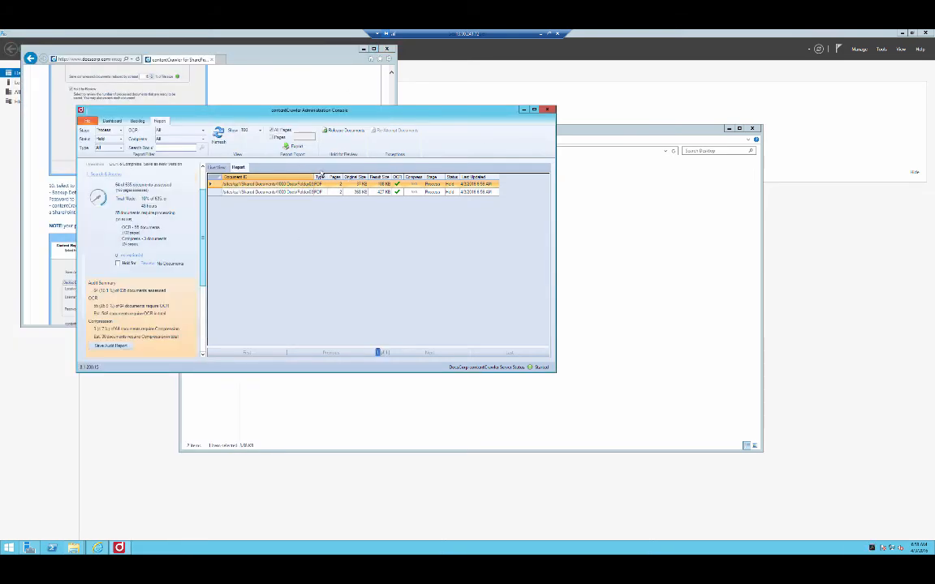
# Close the contentCrawler Administration Console and disconnect the remote desktop session.
pyautogui.click(549, 110)
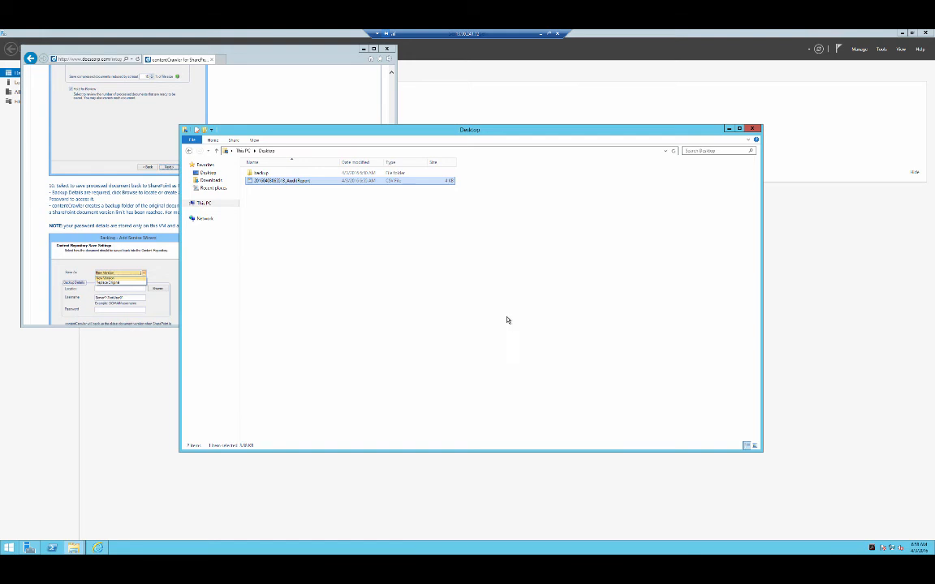
pyautogui.click(558, 35)
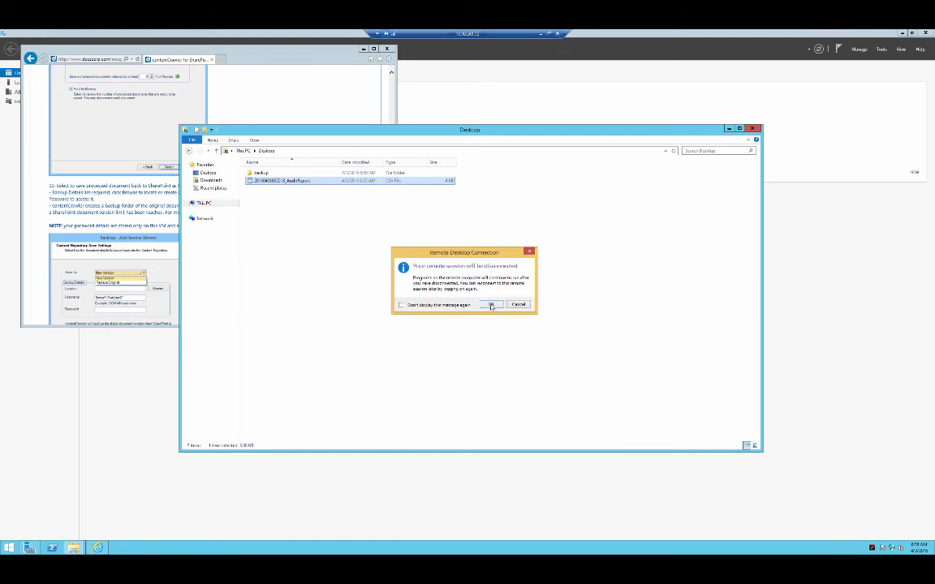
pyautogui.click(491, 305)
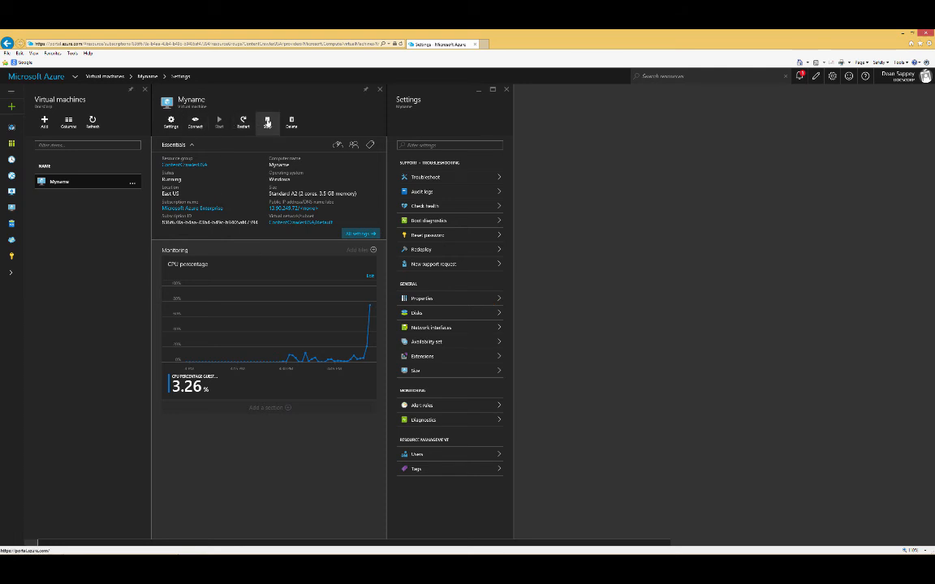
# Stop the virtual machine Myname in the Azure portal and confirm.
pyautogui.click(267, 122)
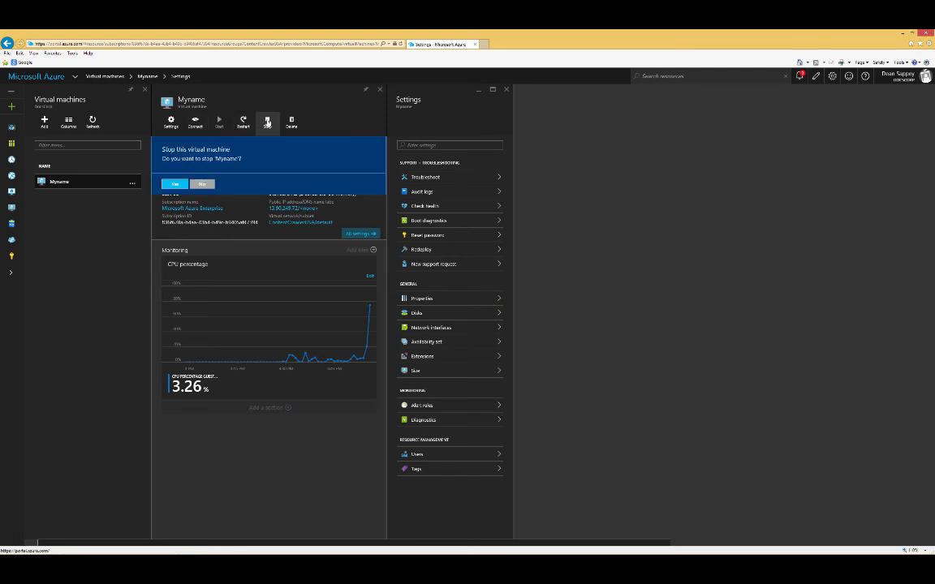
pyautogui.click(175, 184)
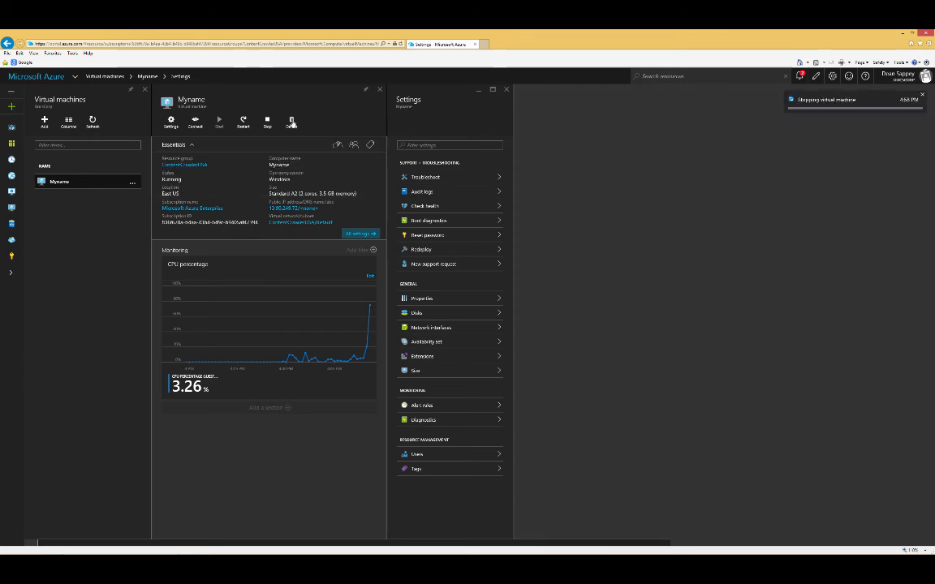